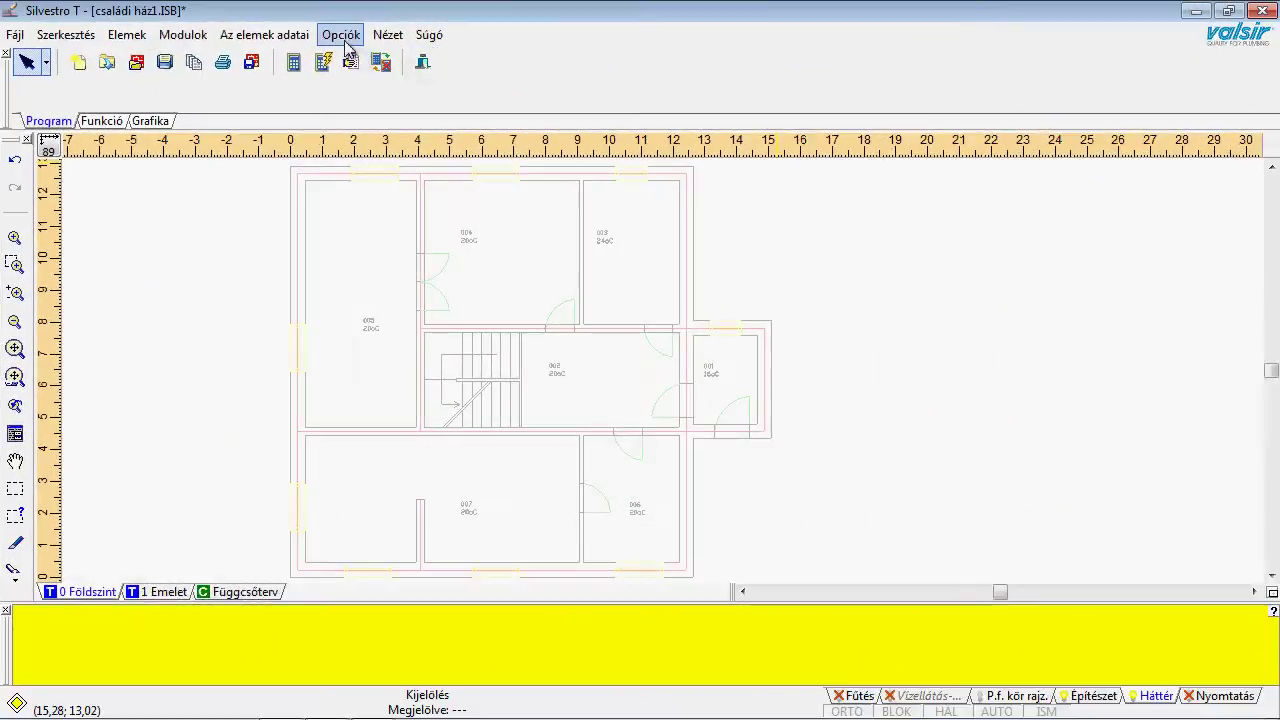
Set the project's Jelzéskészlet symbol set to 'Θ, t' in the general project options.
click(327, 43)
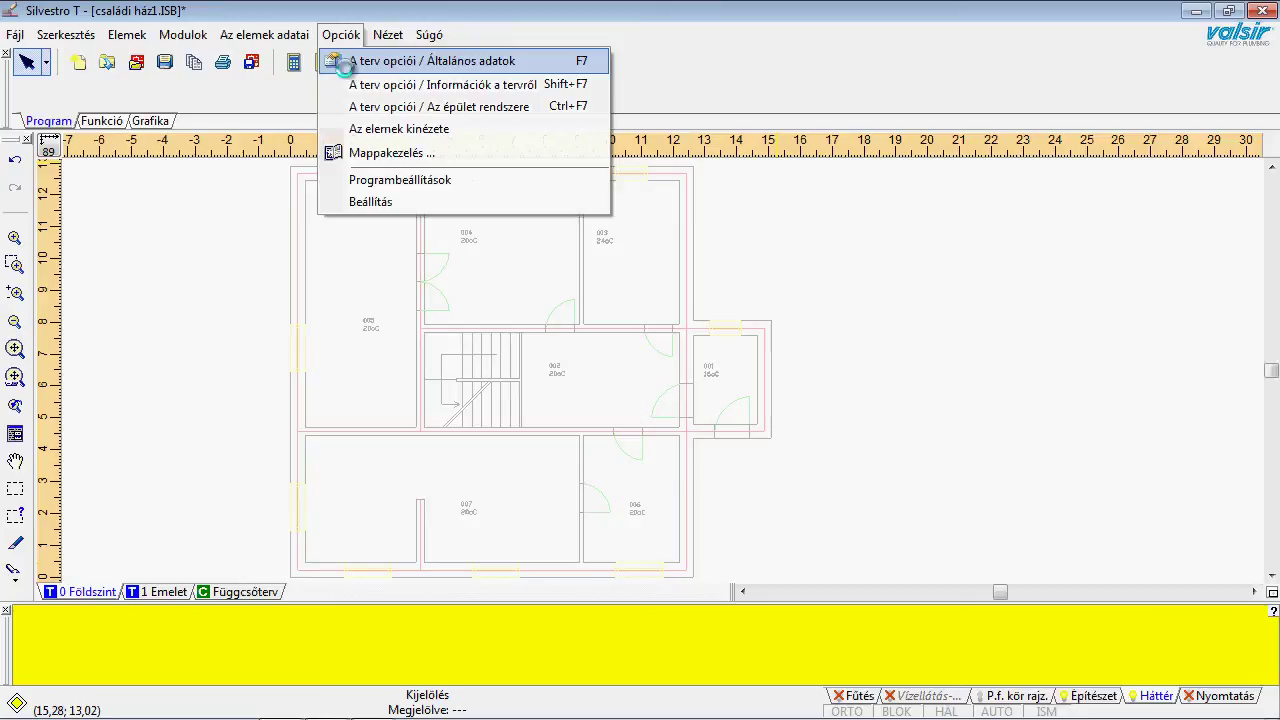
click(345, 63)
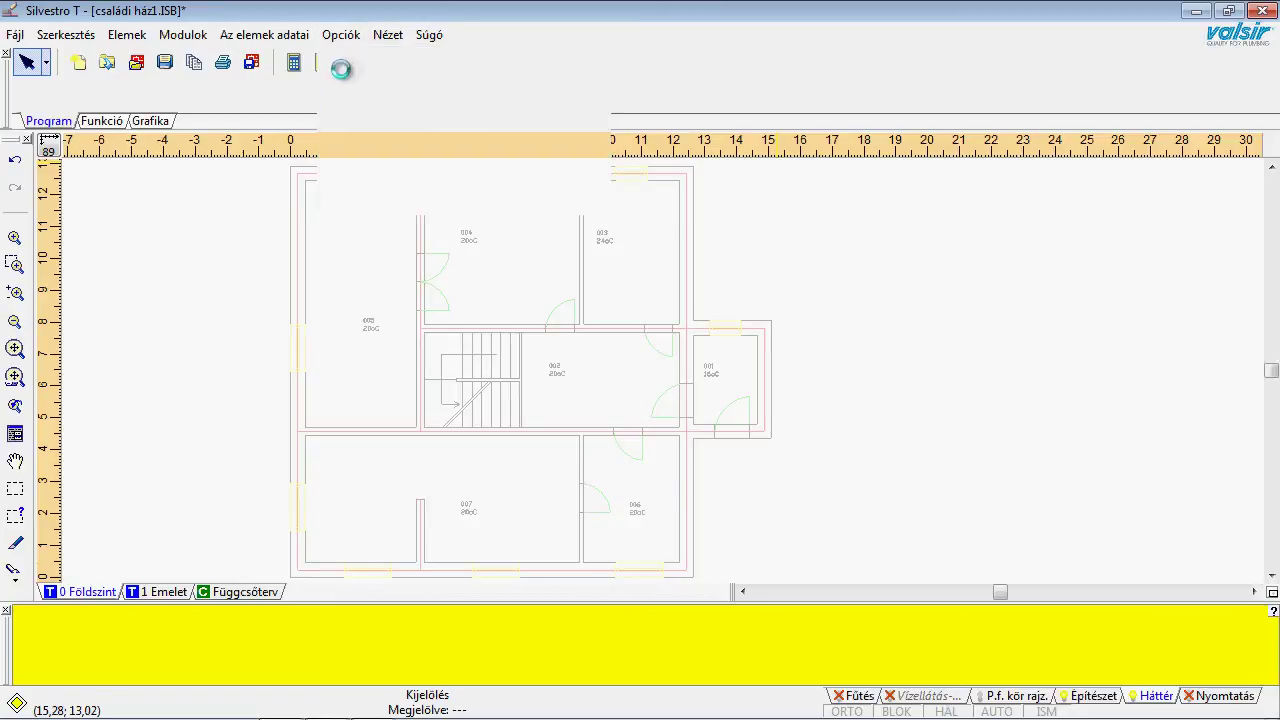
click(266, 72)
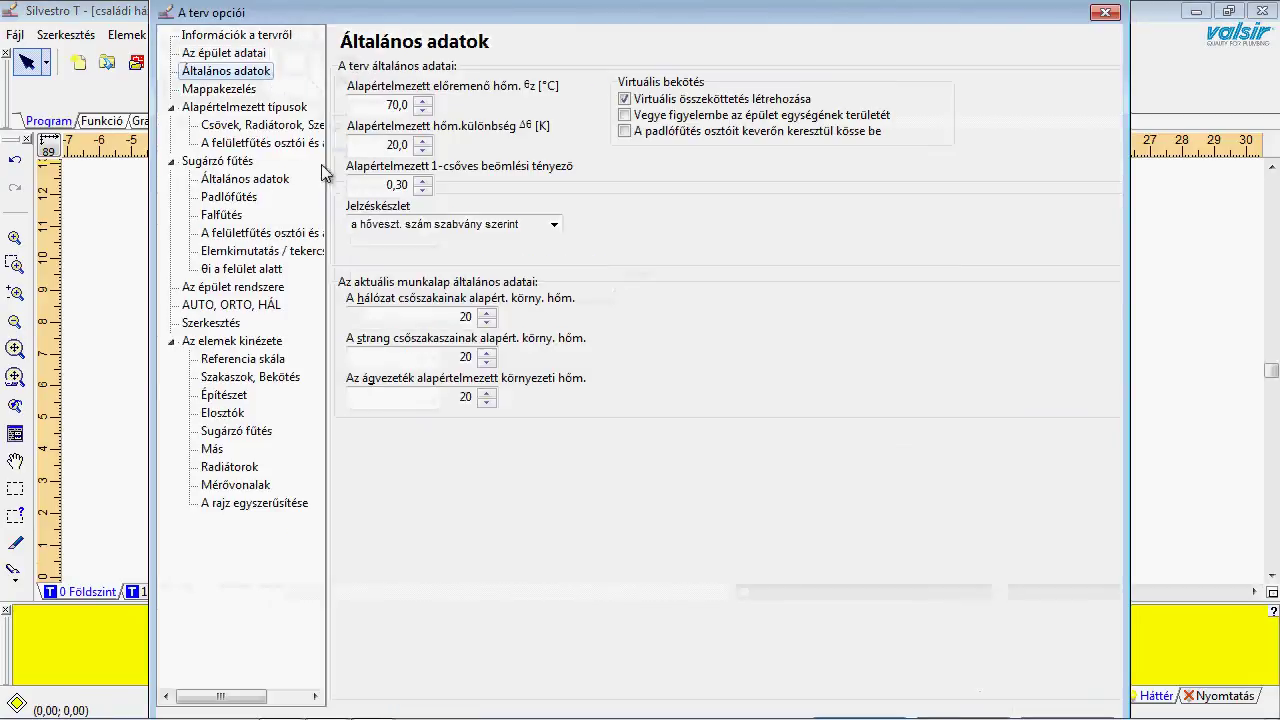
click(366, 226)
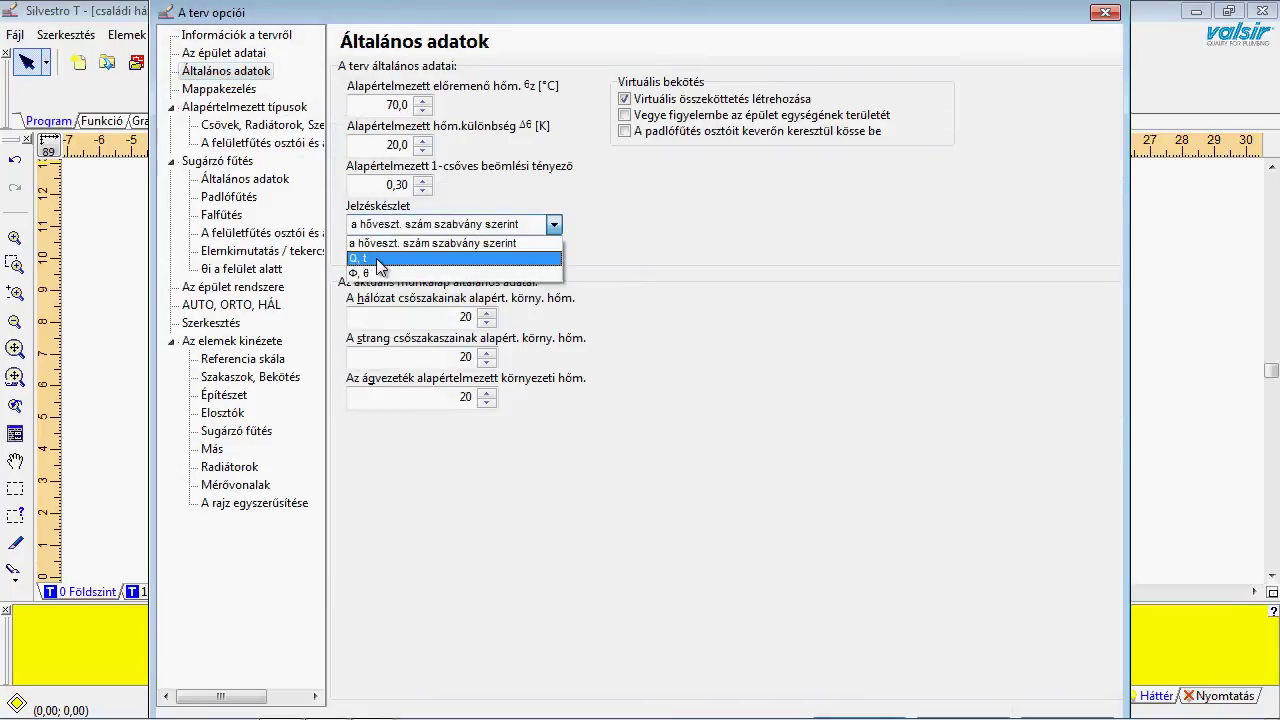
click(377, 259)
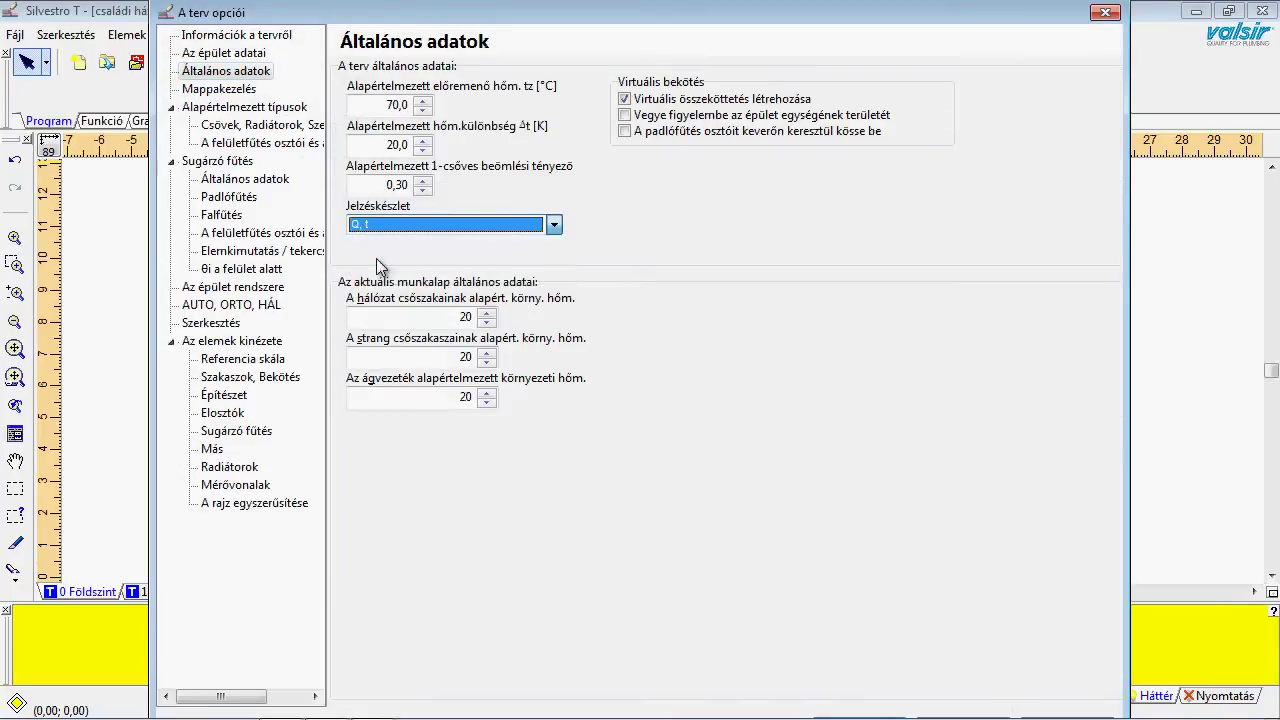
click(847, 711)
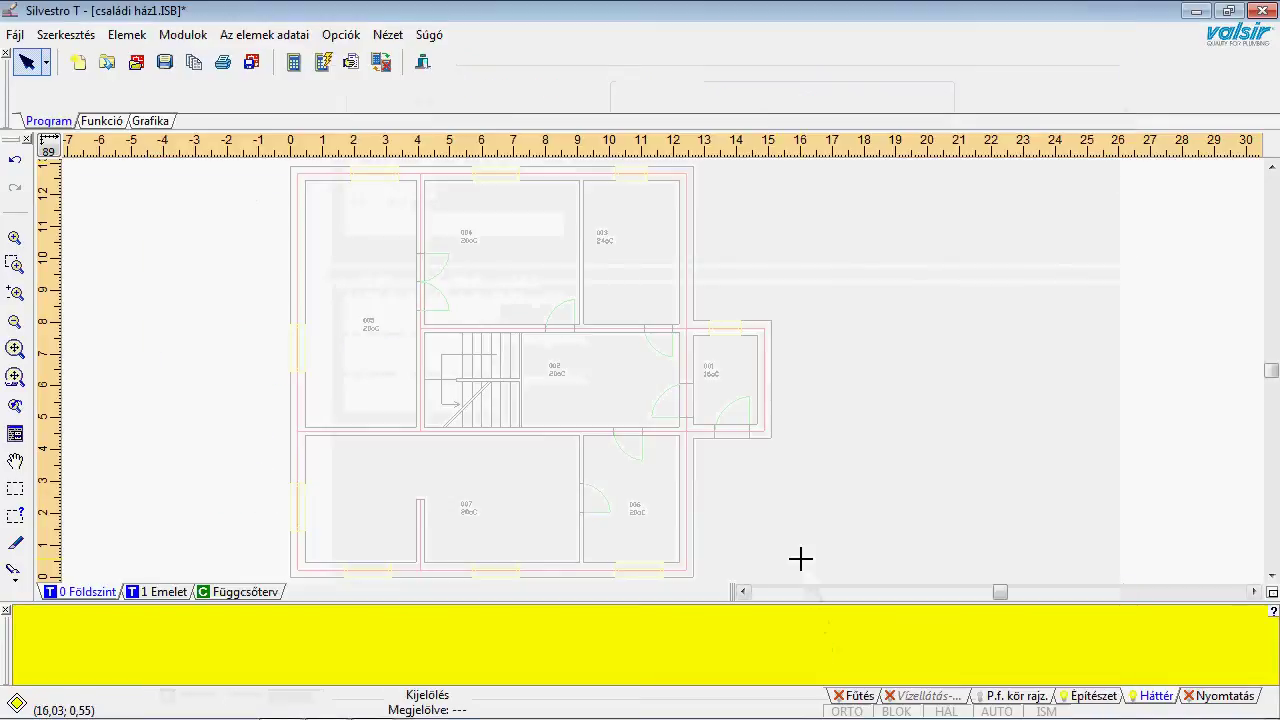
Make the Építészet layer editable and start the Helyiség room tool with AUTO on.
click(1090, 697)
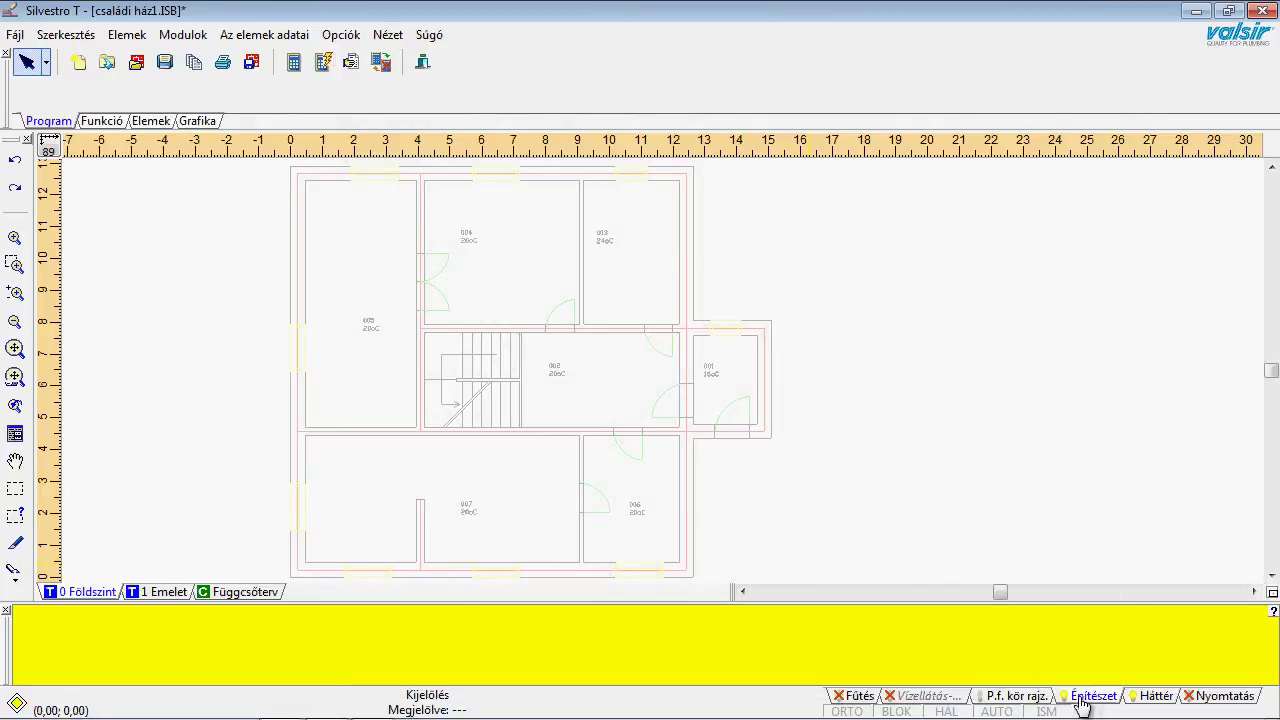
click(153, 121)
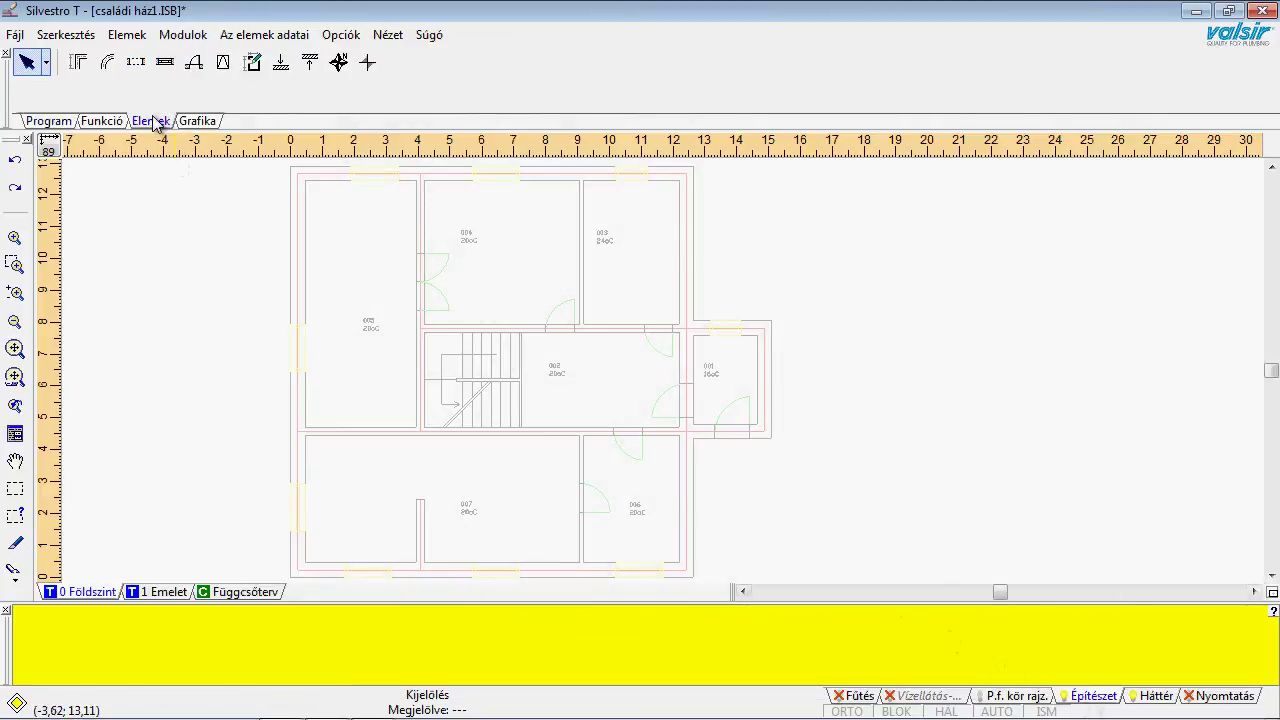
click(256, 80)
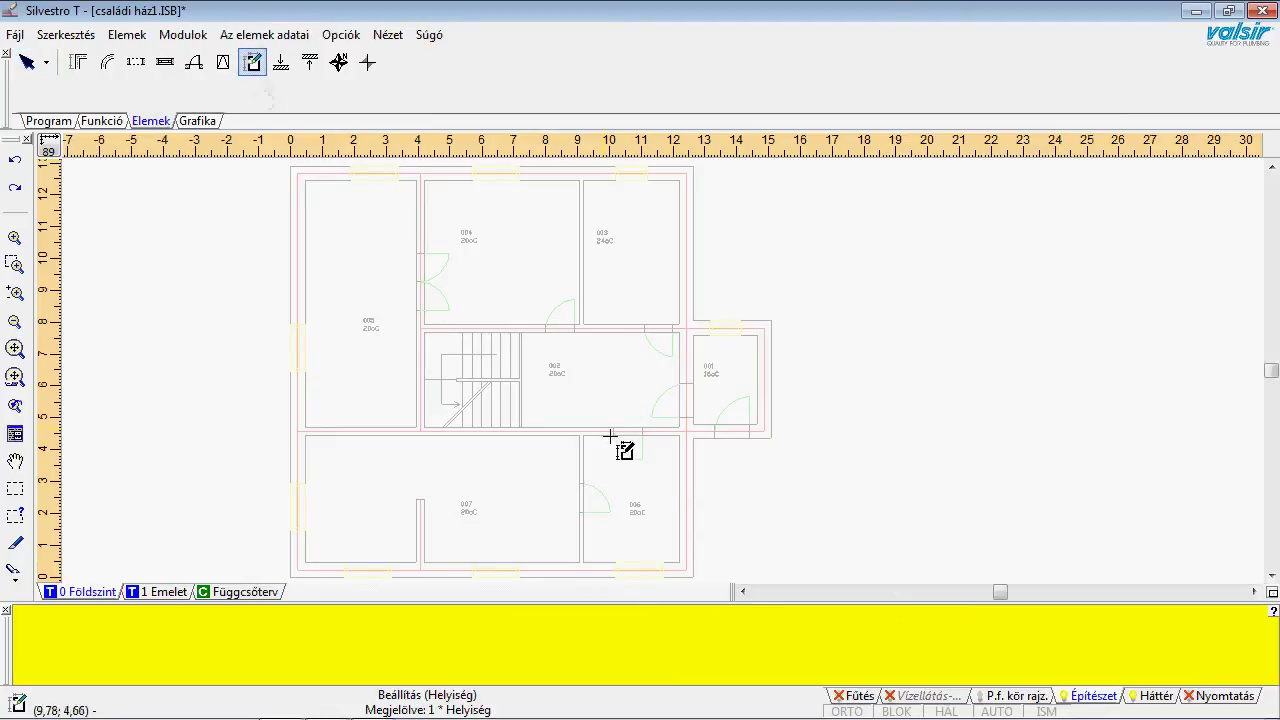
click(987, 712)
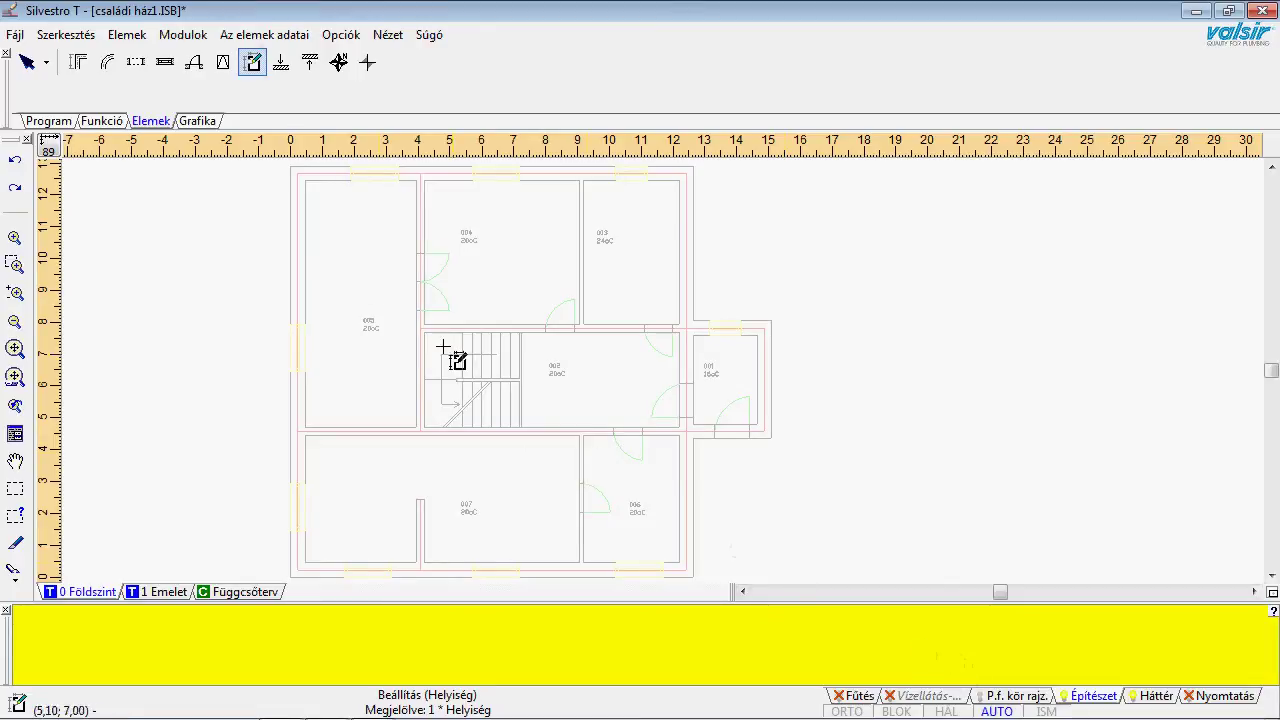
Outline room 005 by its four corners to create a +20 °C room element.
click(309, 184)
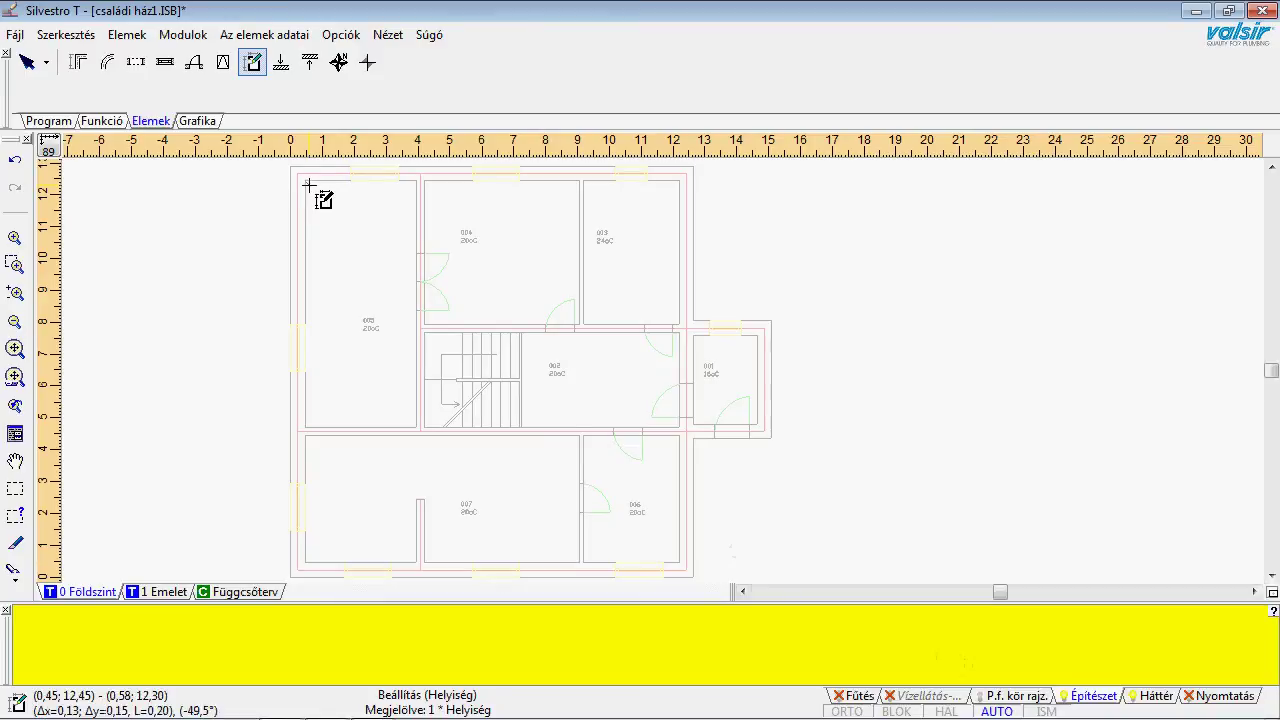
click(415, 181)
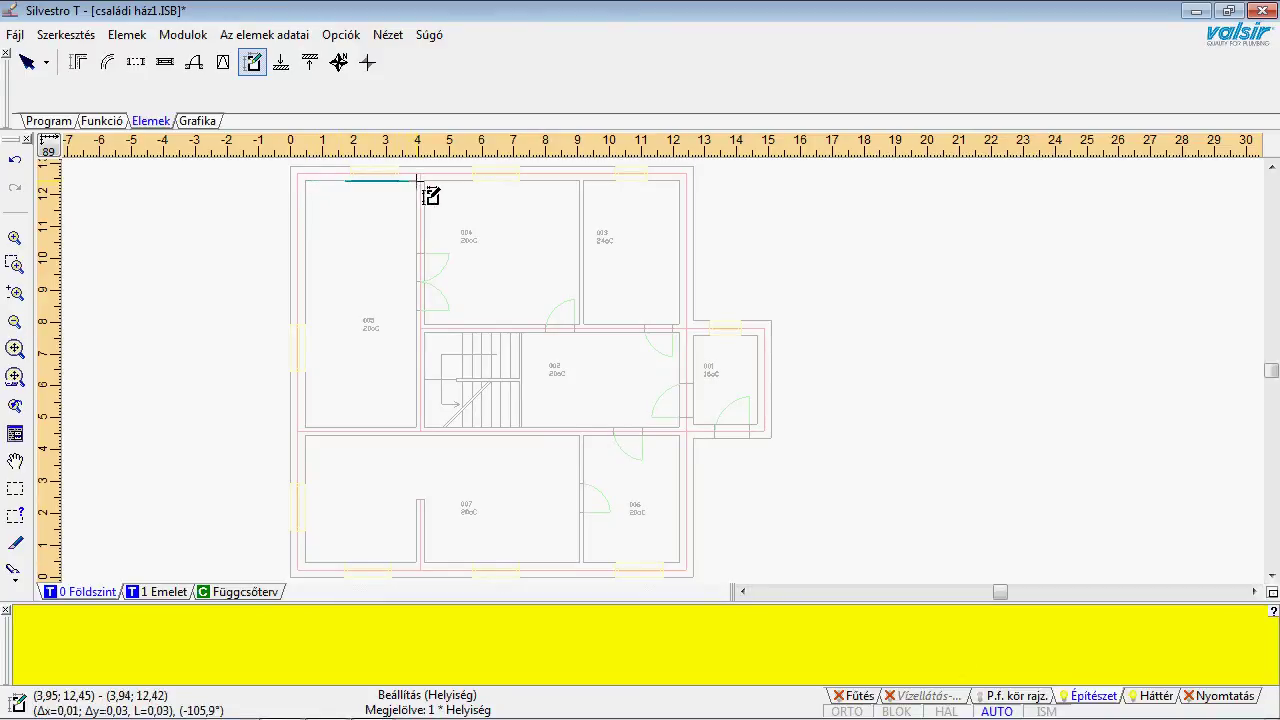
click(415, 425)
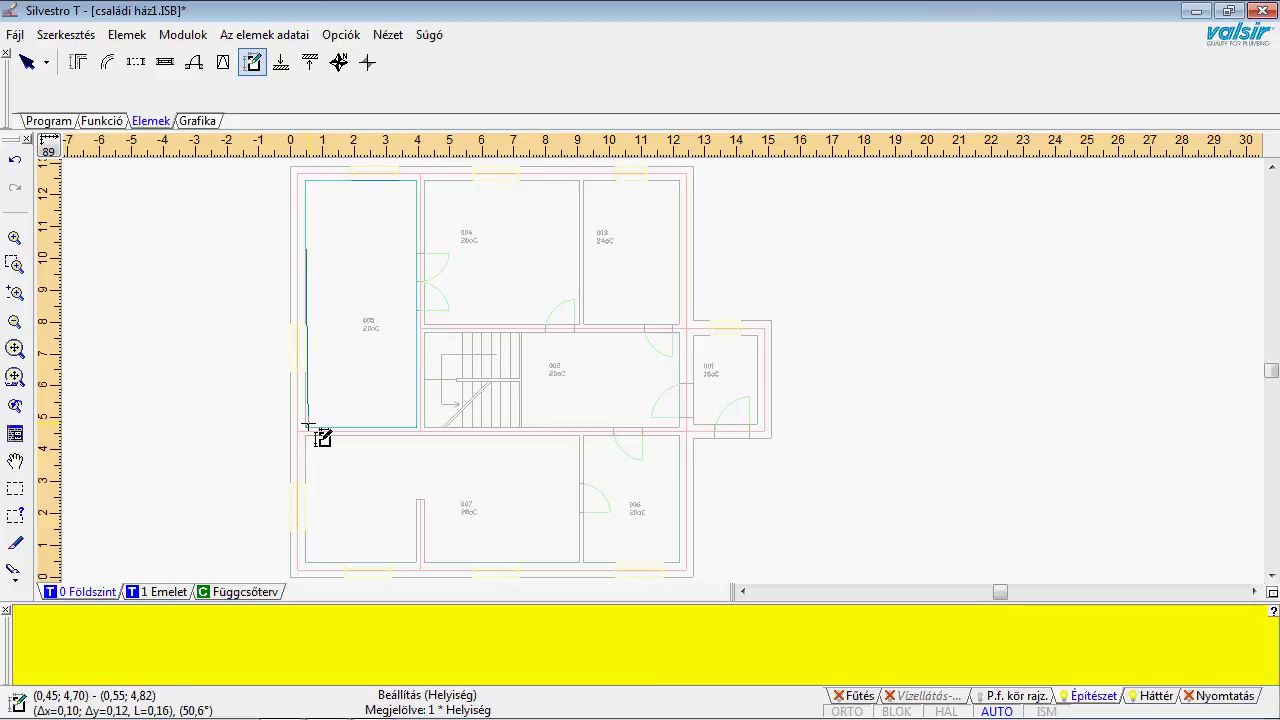
double_click(306, 426)
scroll(324, 385, up, 3)
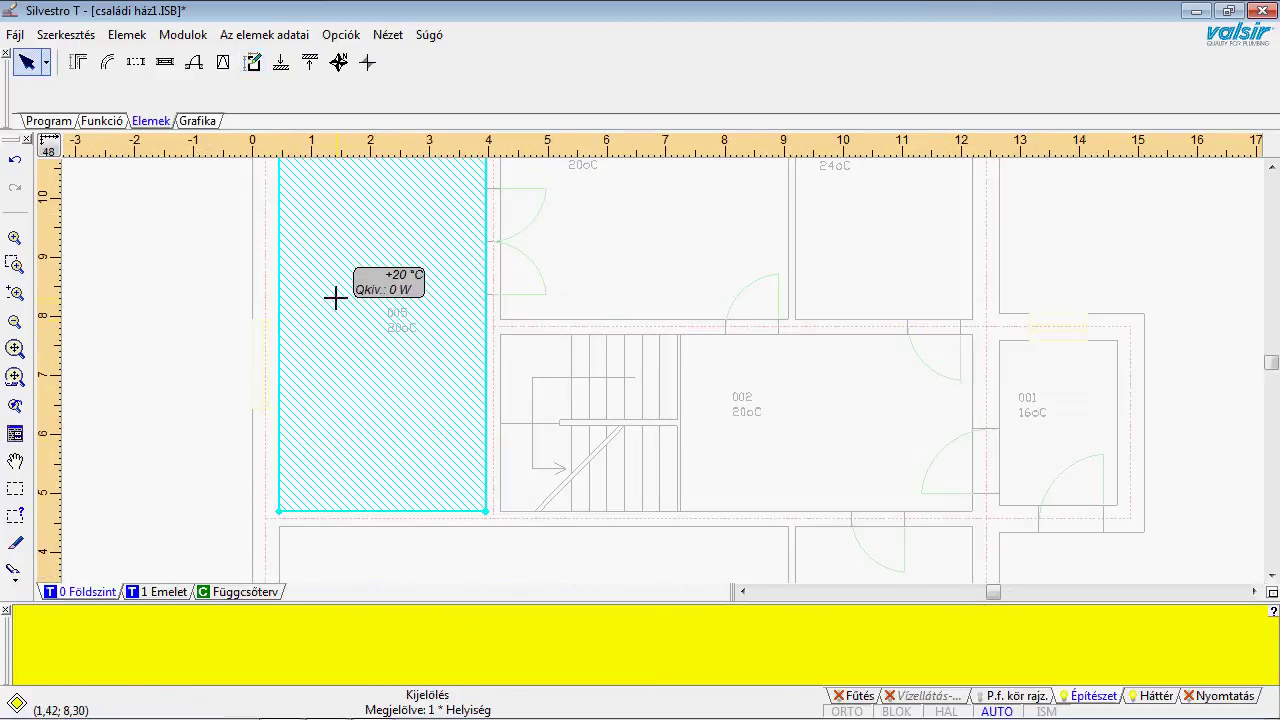
Move room 005's +20 °C label higher inside the room.
click(207, 369)
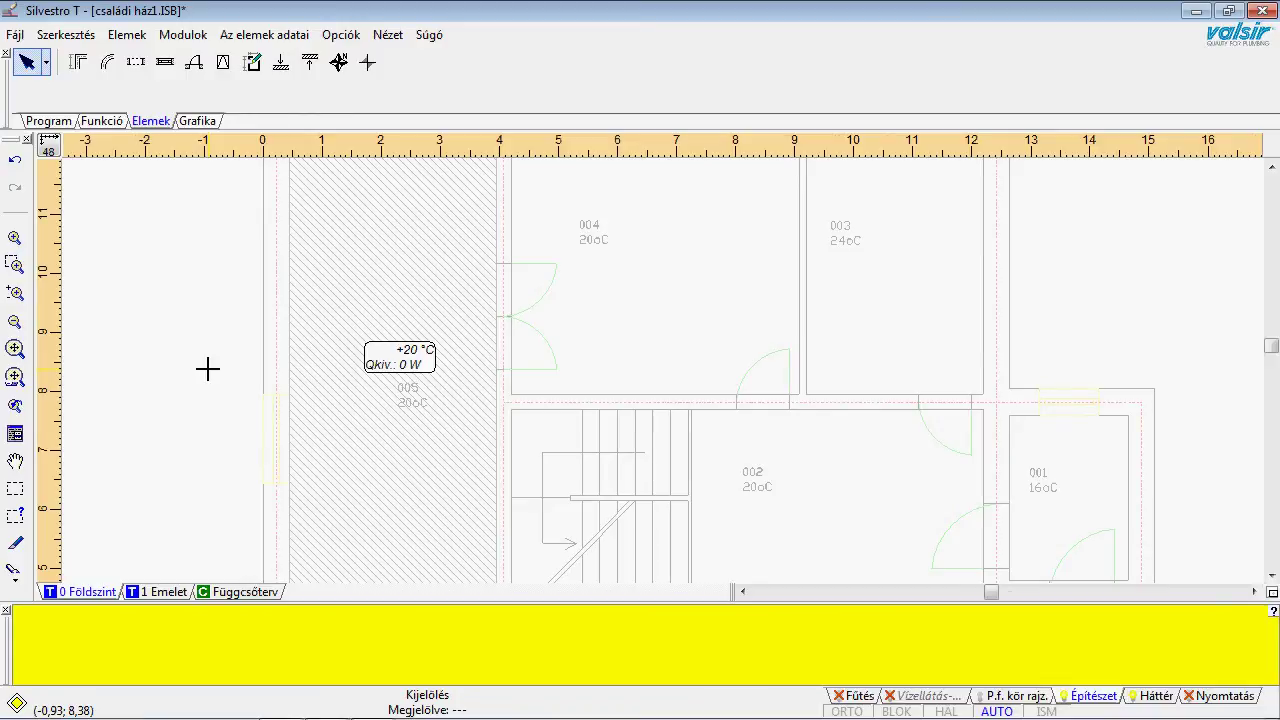
click(378, 358)
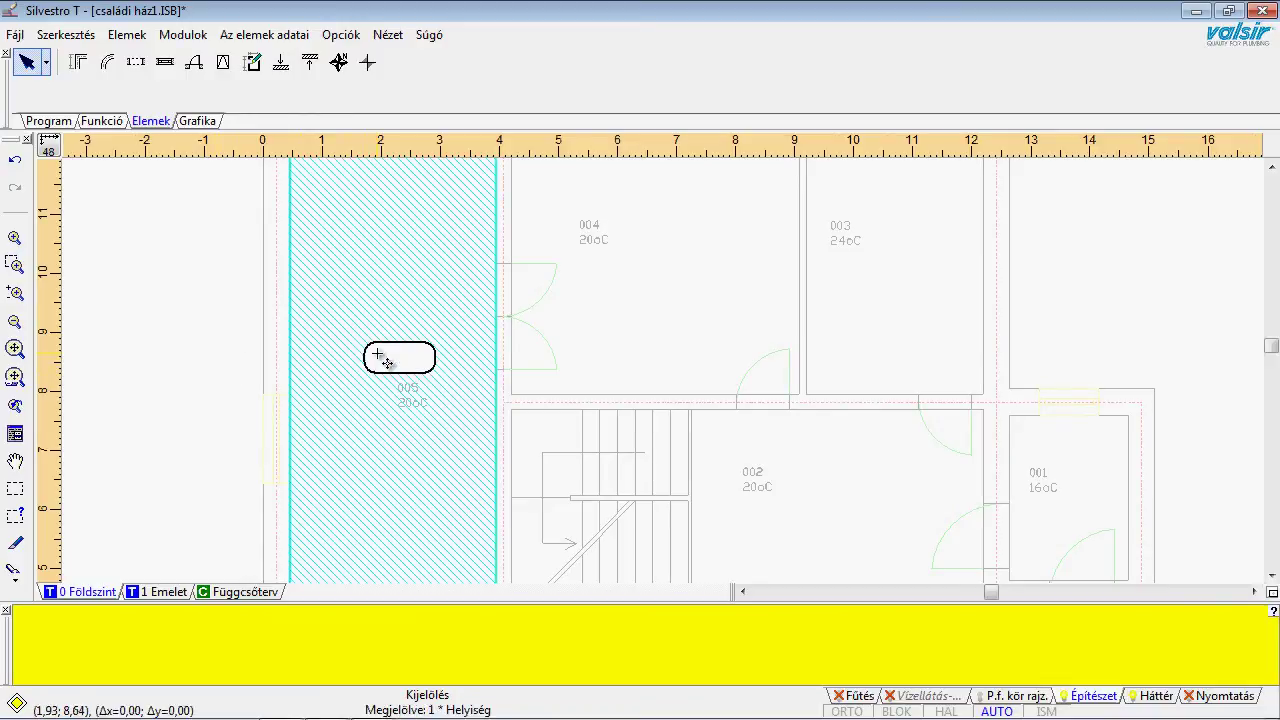
mouse_move(374, 351)
mouse_down()
mouse_move(372, 287)
mouse_move(383, 290)
mouse_up()
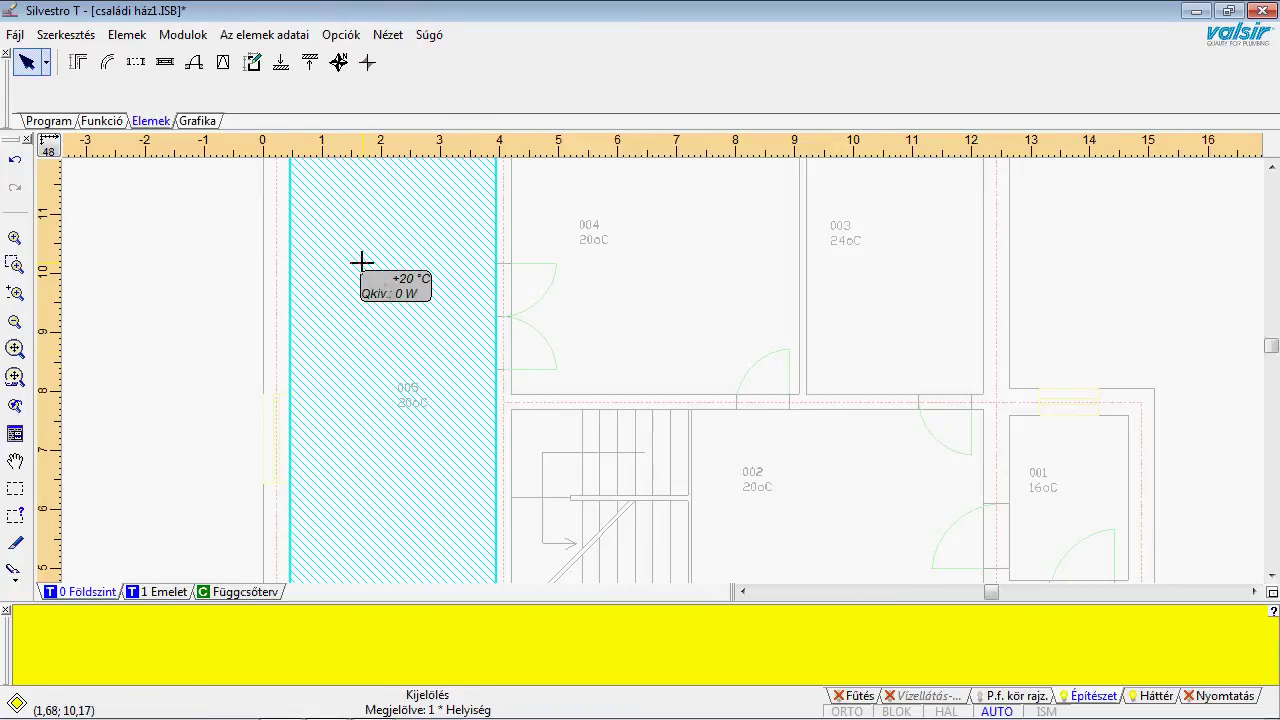
Zoom out and restart the Helyiség room tool with the ISM aid enabled.
scroll(363, 263, down, 1)
click(253, 63)
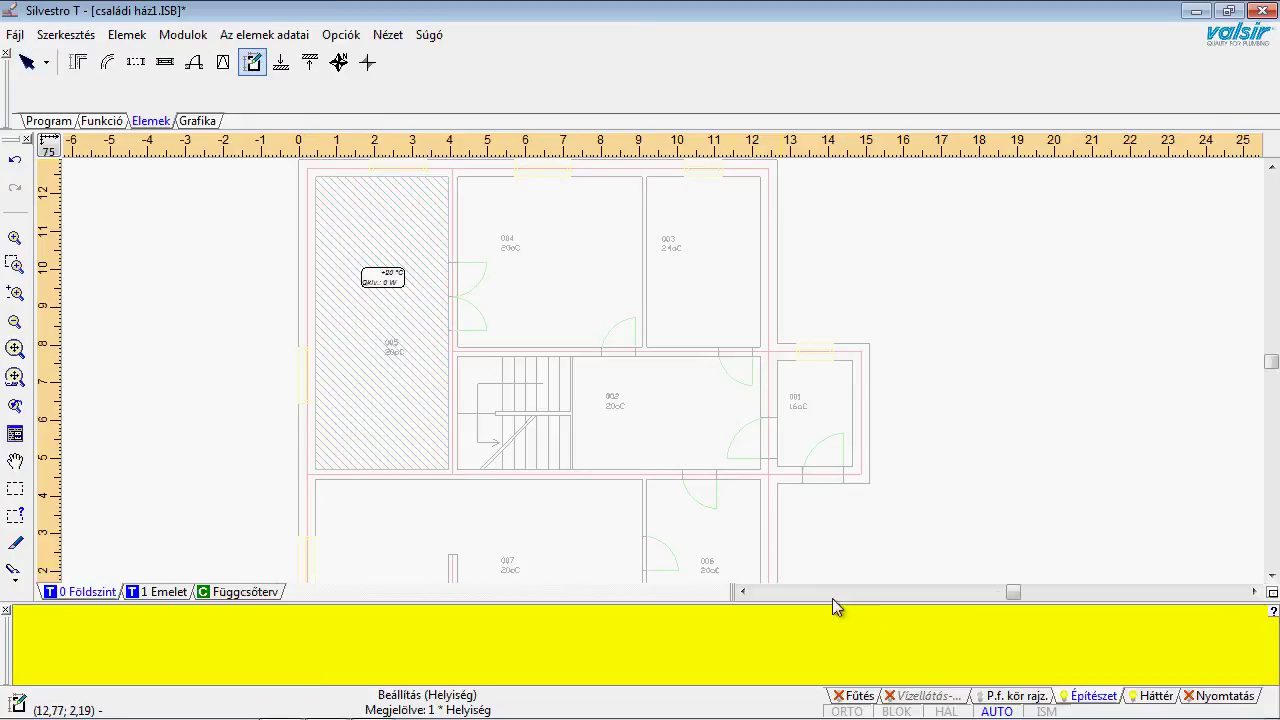
click(1045, 711)
Outline room 004 by its four corners.
click(456, 176)
click(641, 176)
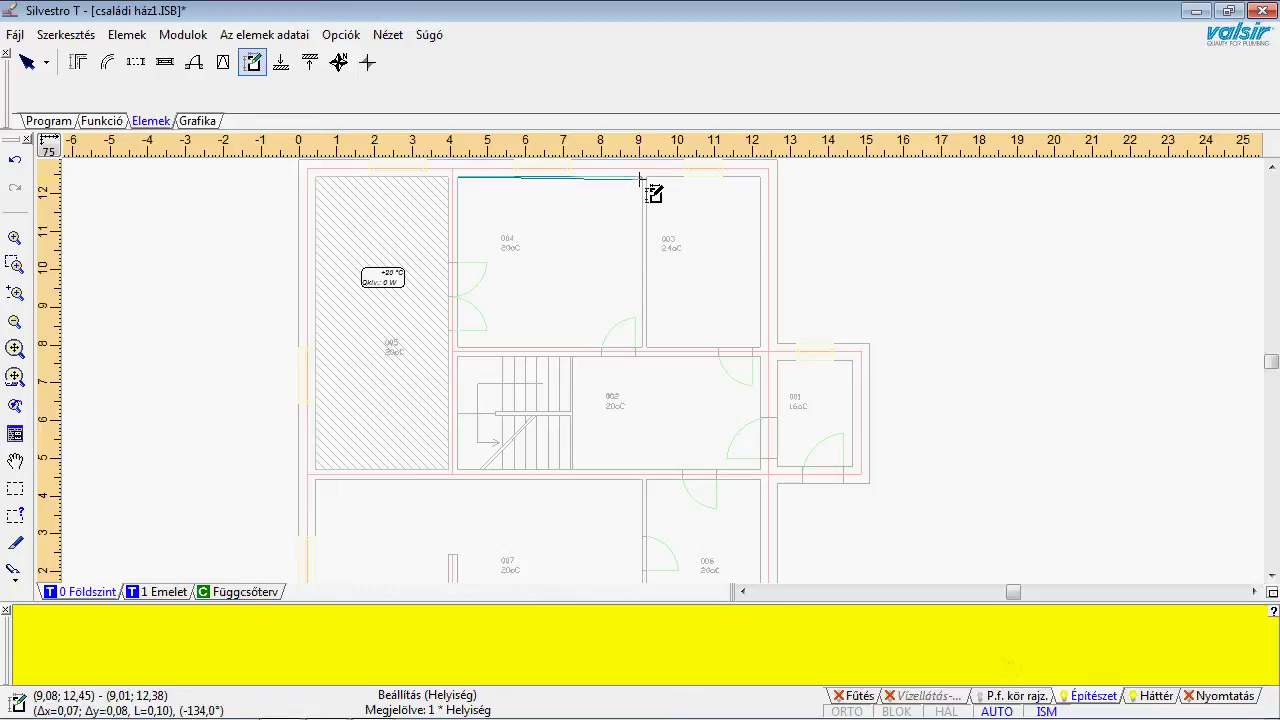
click(641, 348)
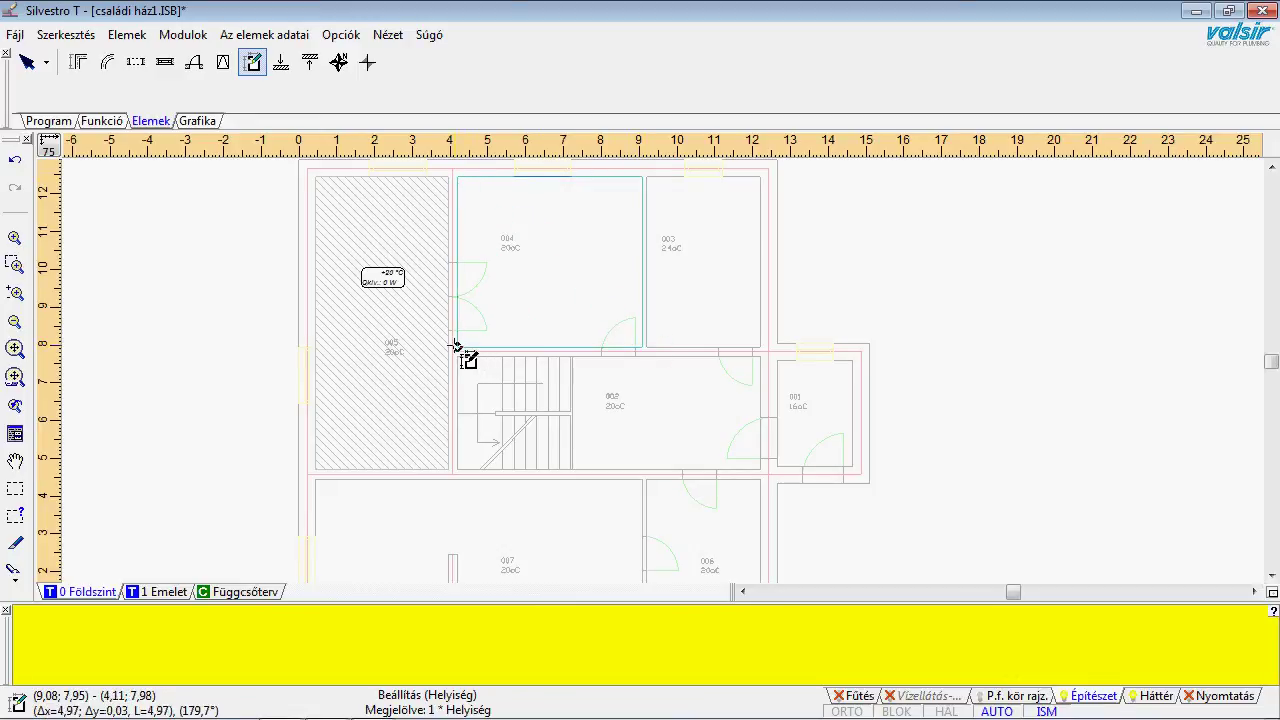
click(456, 348)
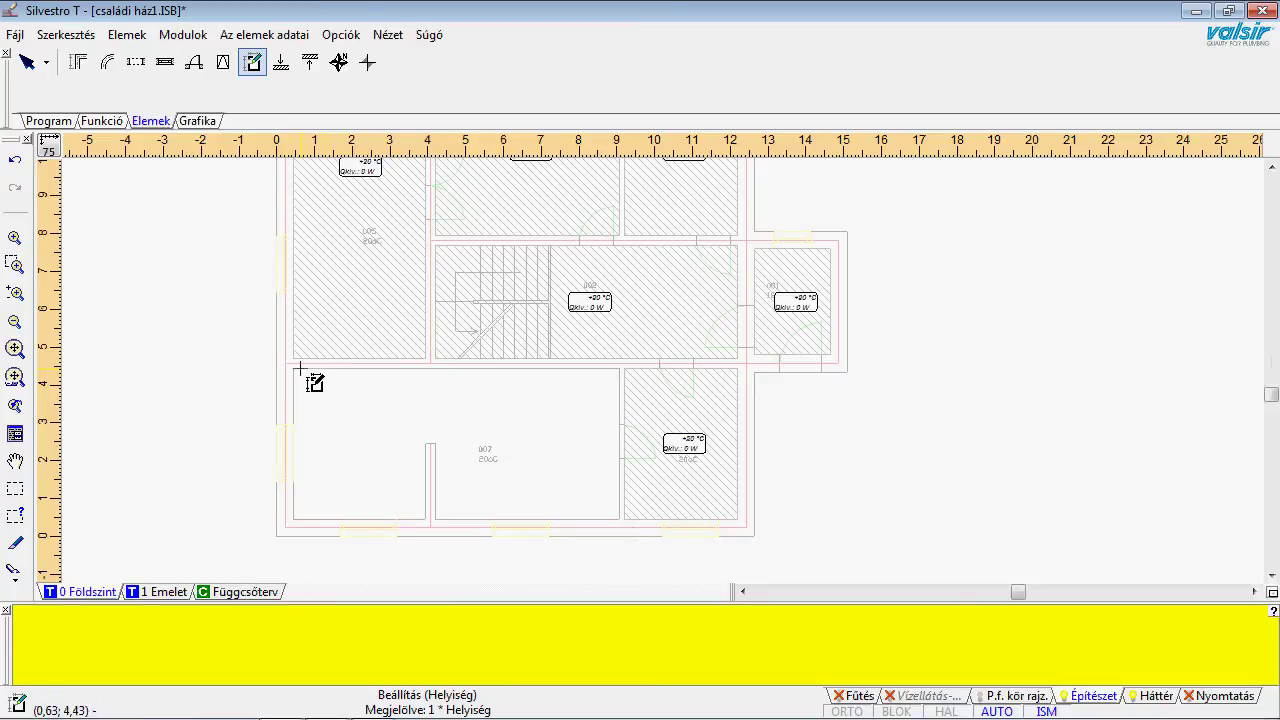
Trace the lower-left room, including its wall notch, into a closed room element.
click(294, 369)
click(620, 369)
click(620, 520)
click(435, 520)
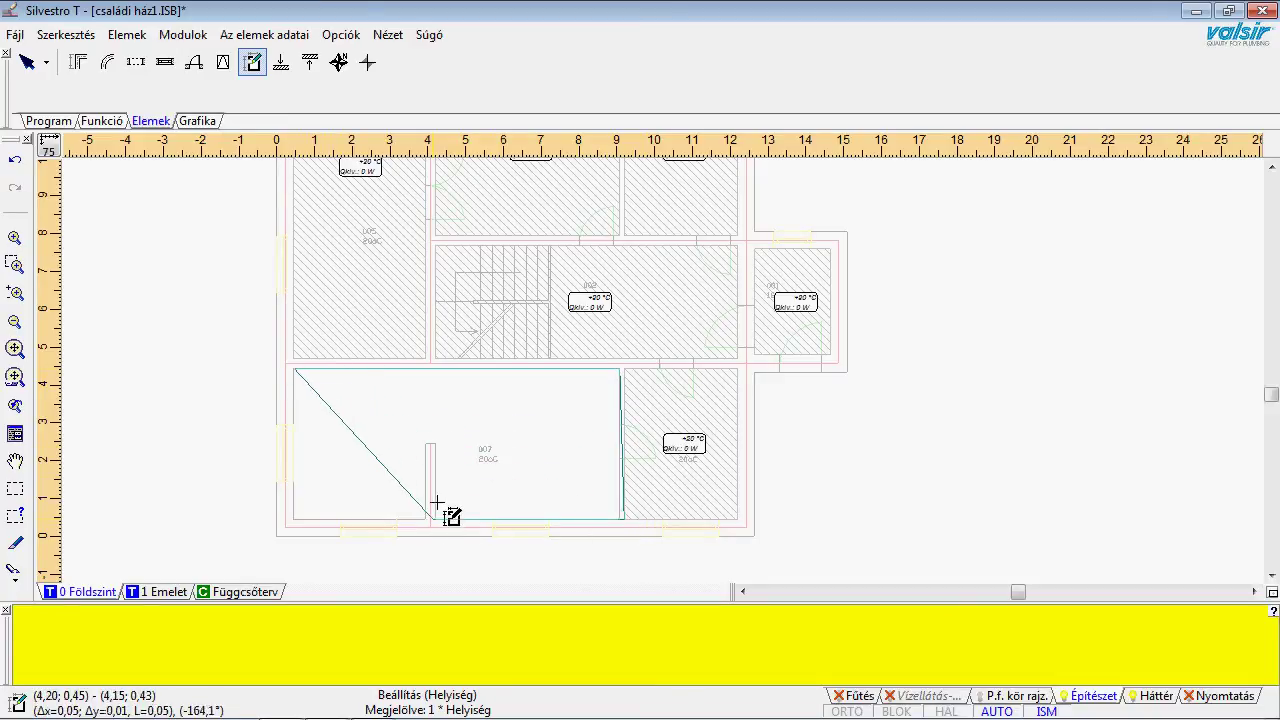
click(434, 443)
click(426, 443)
click(426, 520)
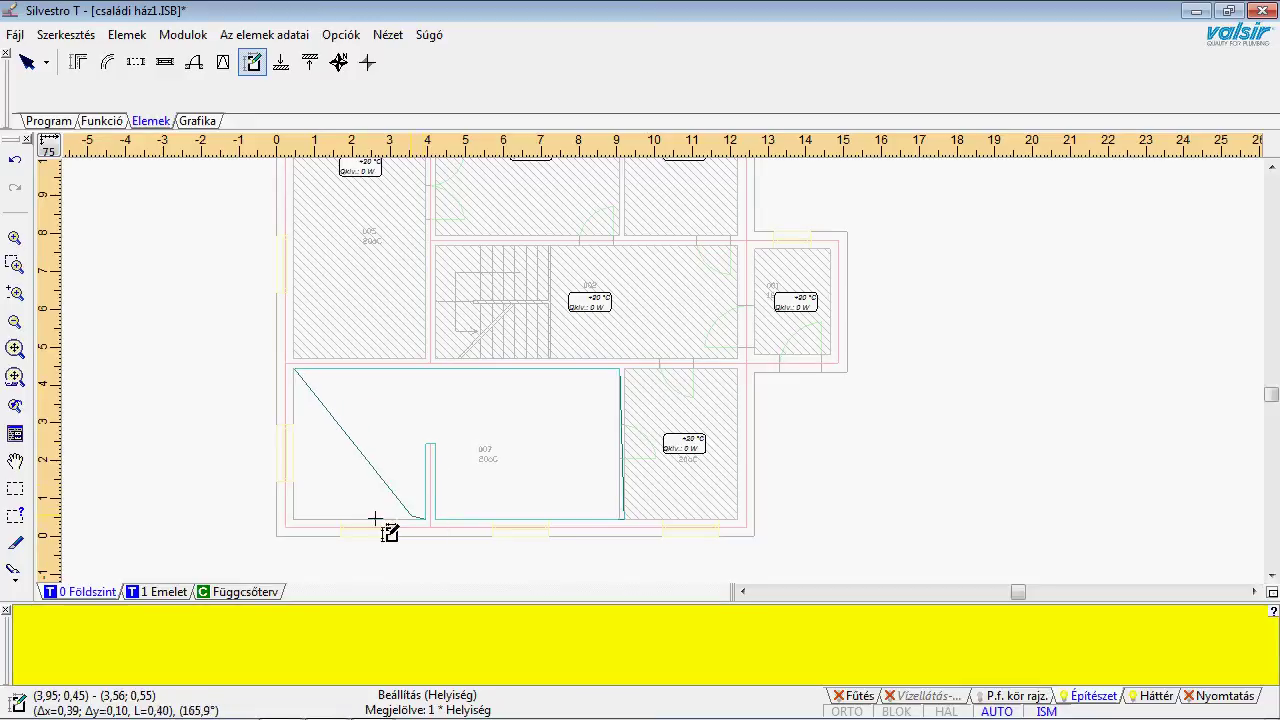
click(293, 520)
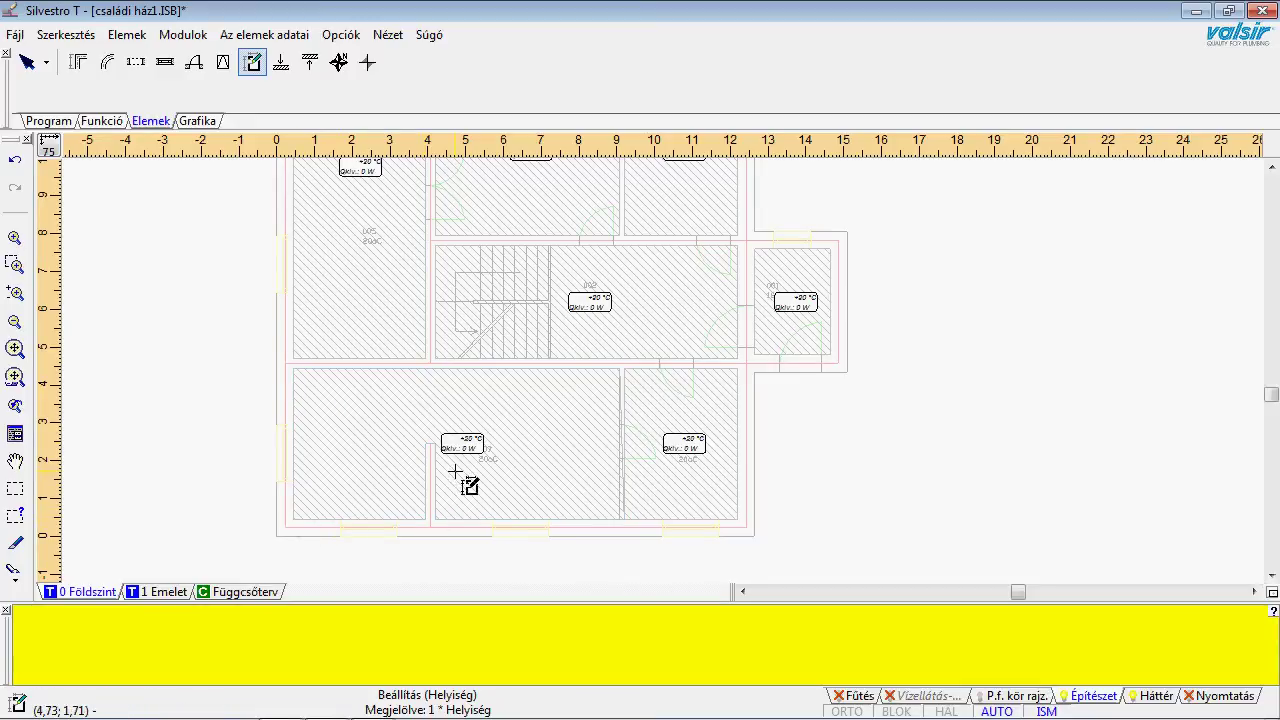
key(Escape)
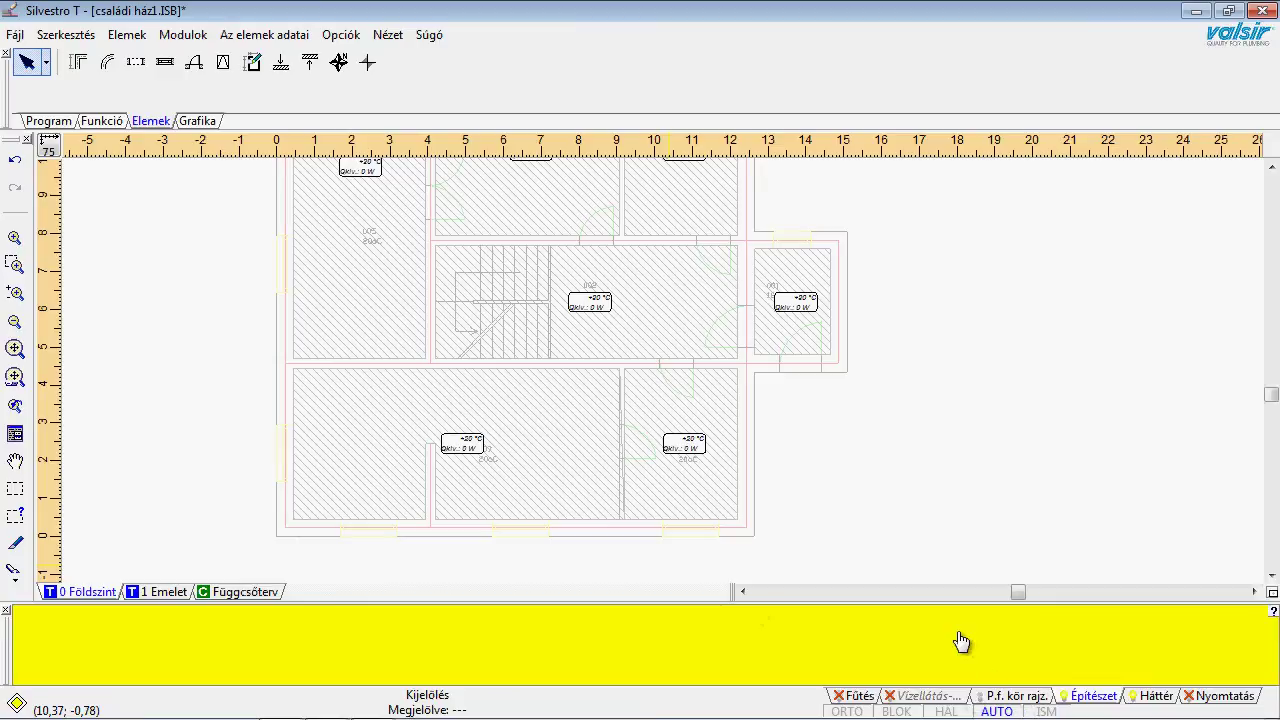
Drag the lower-left room's bottom-right vertex onto the wall corner, then zoom out.
scroll(655, 480, up, 2)
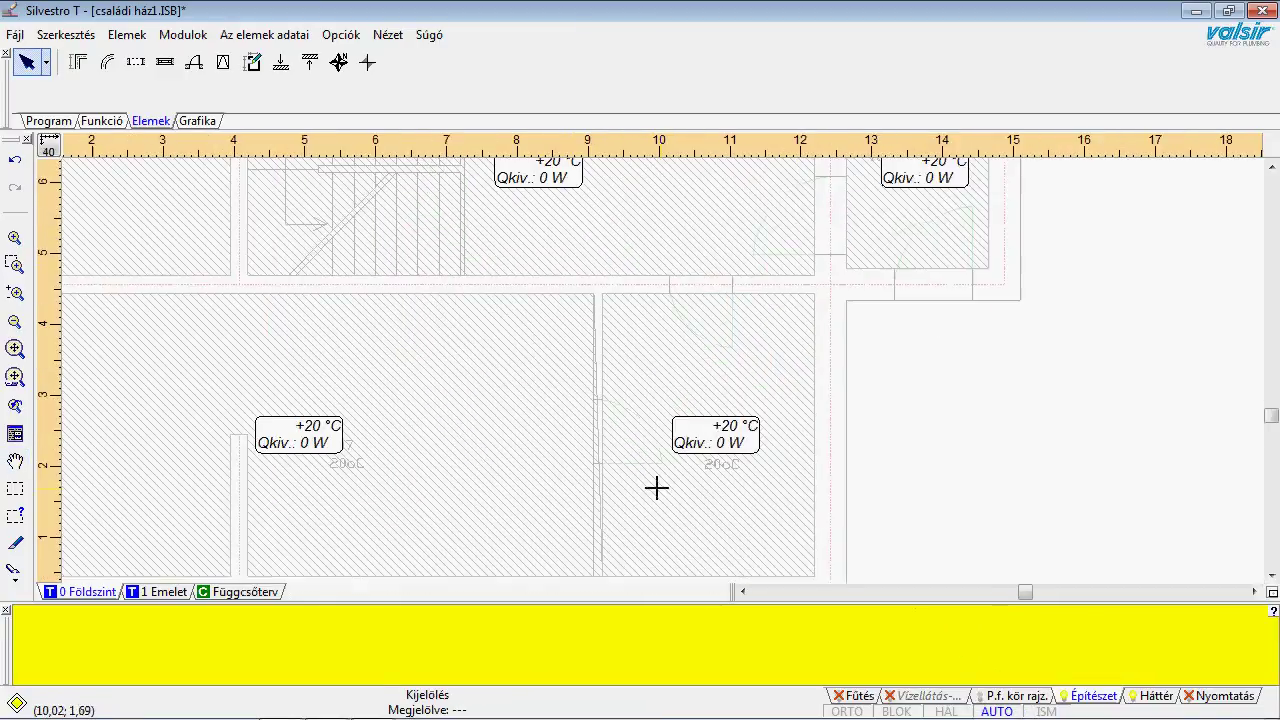
click(683, 393)
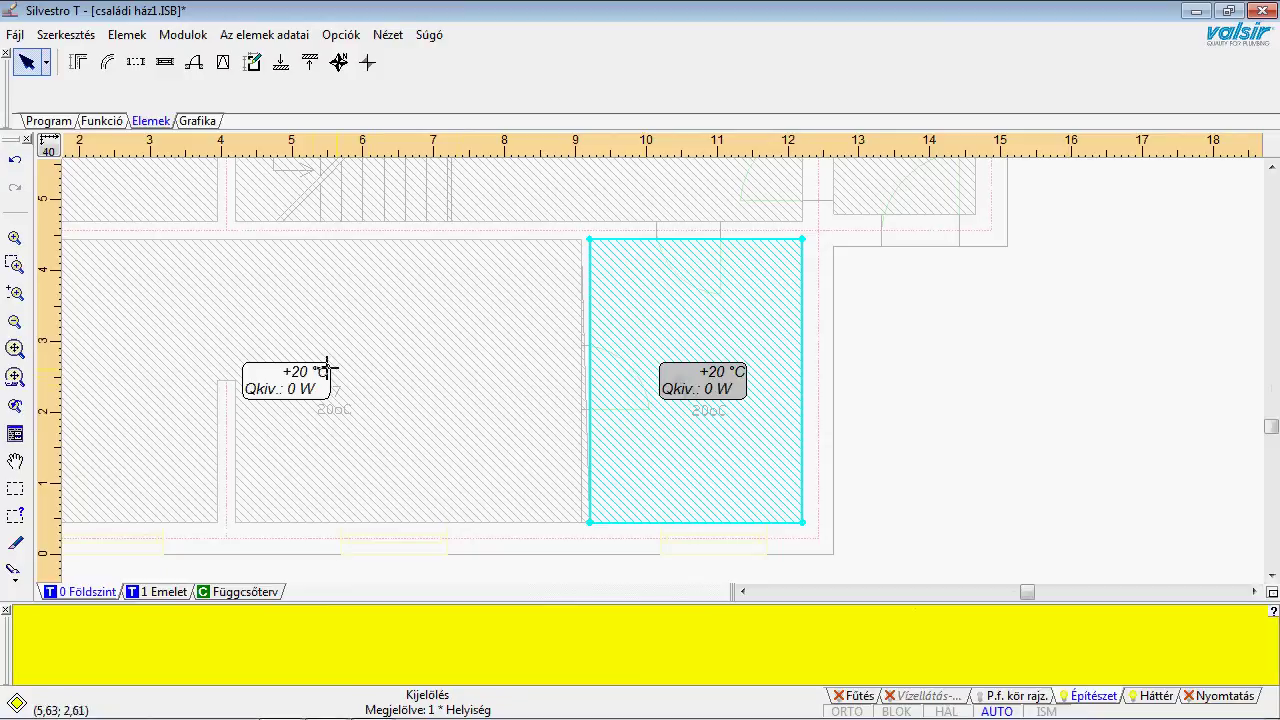
click(383, 452)
scroll(603, 537, up, 1)
scroll(566, 497, up, 1)
drag(566, 497, 569, 509)
scroll(419, 385, down, 1)
scroll(371, 260, down, 1)
scroll(474, 428, down, 2)
scroll(414, 200, down, 2)
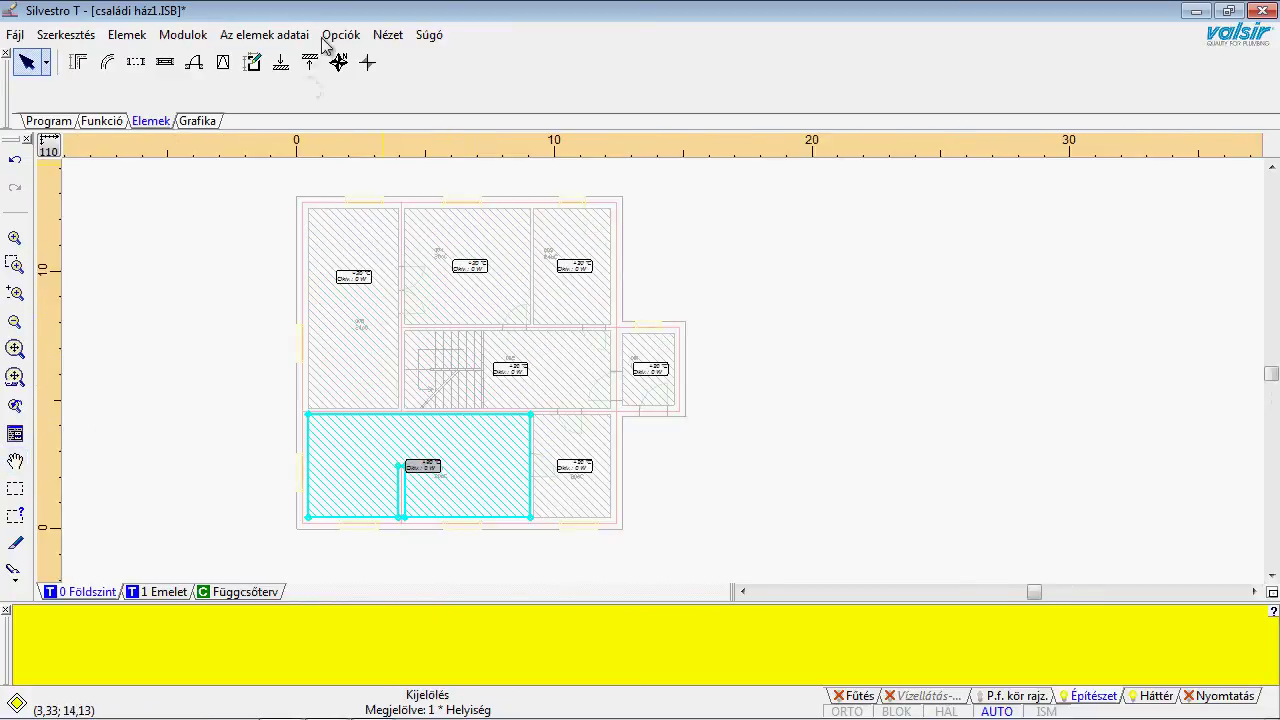
Show the element data table (F12) and select room 003 in the upper rooms.
click(388, 34)
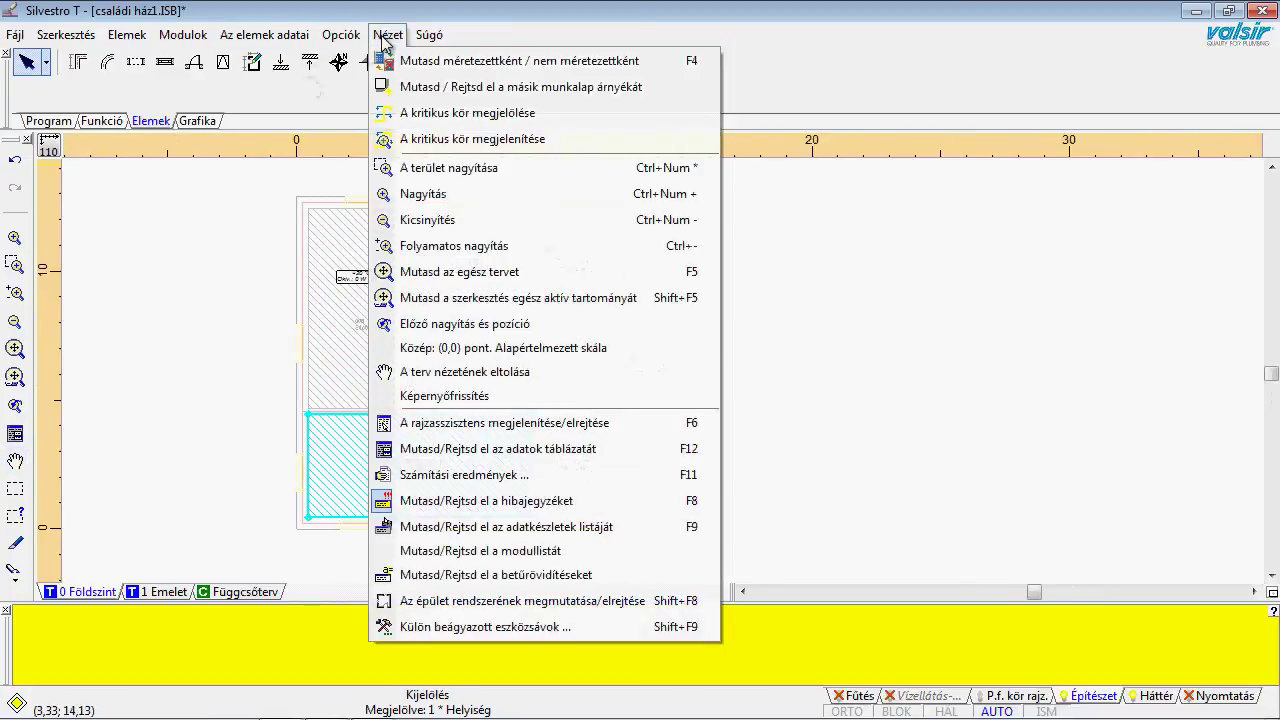
click(437, 459)
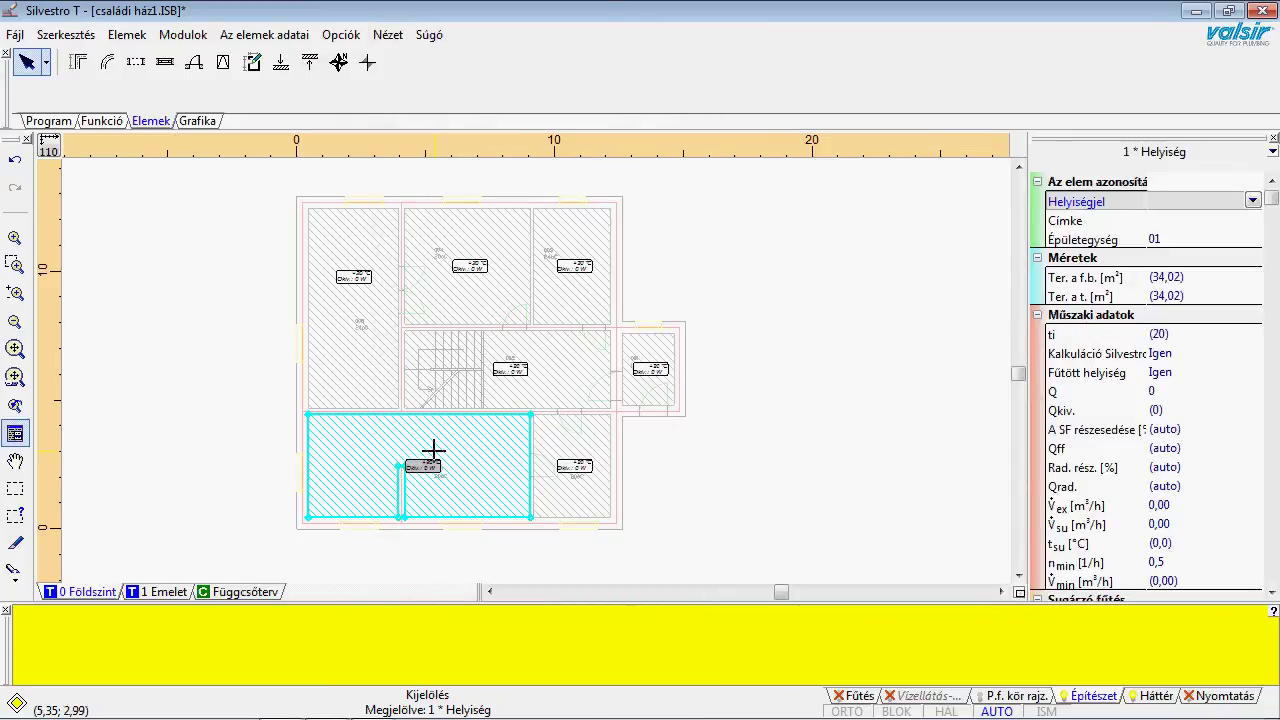
scroll(567, 235, up, 2)
middle_drag(568, 235, 553, 283)
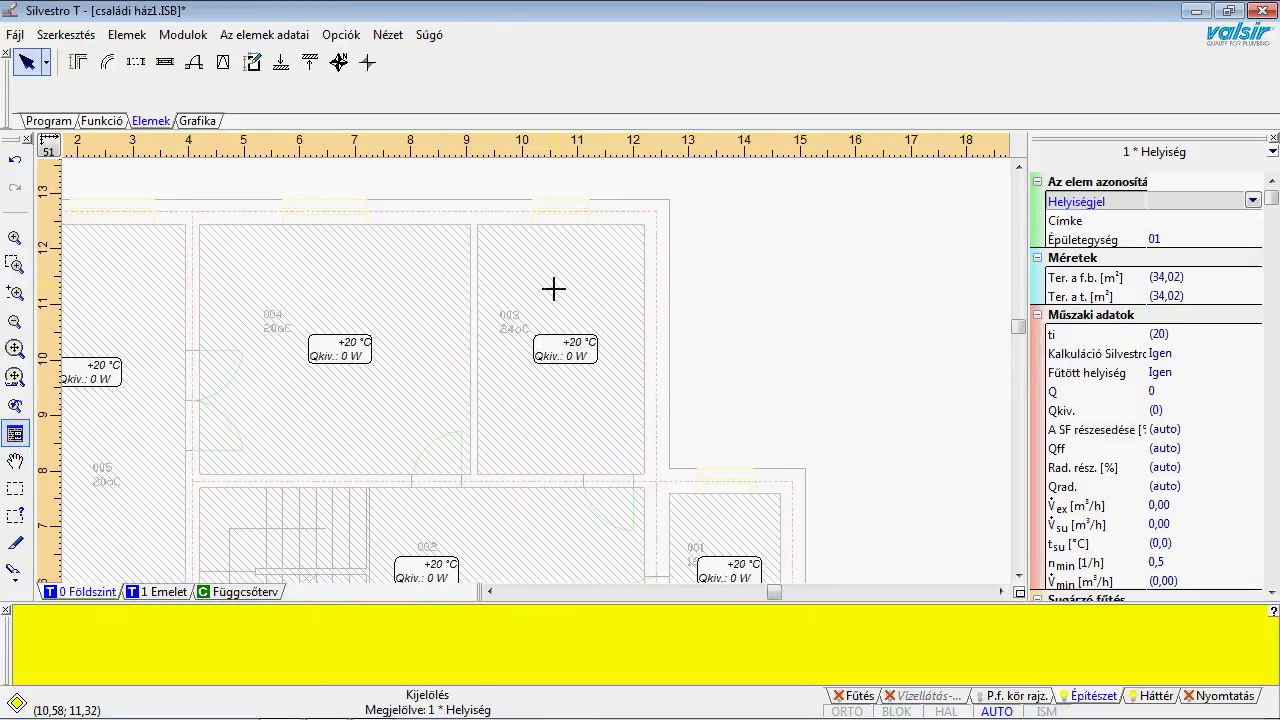
click(548, 355)
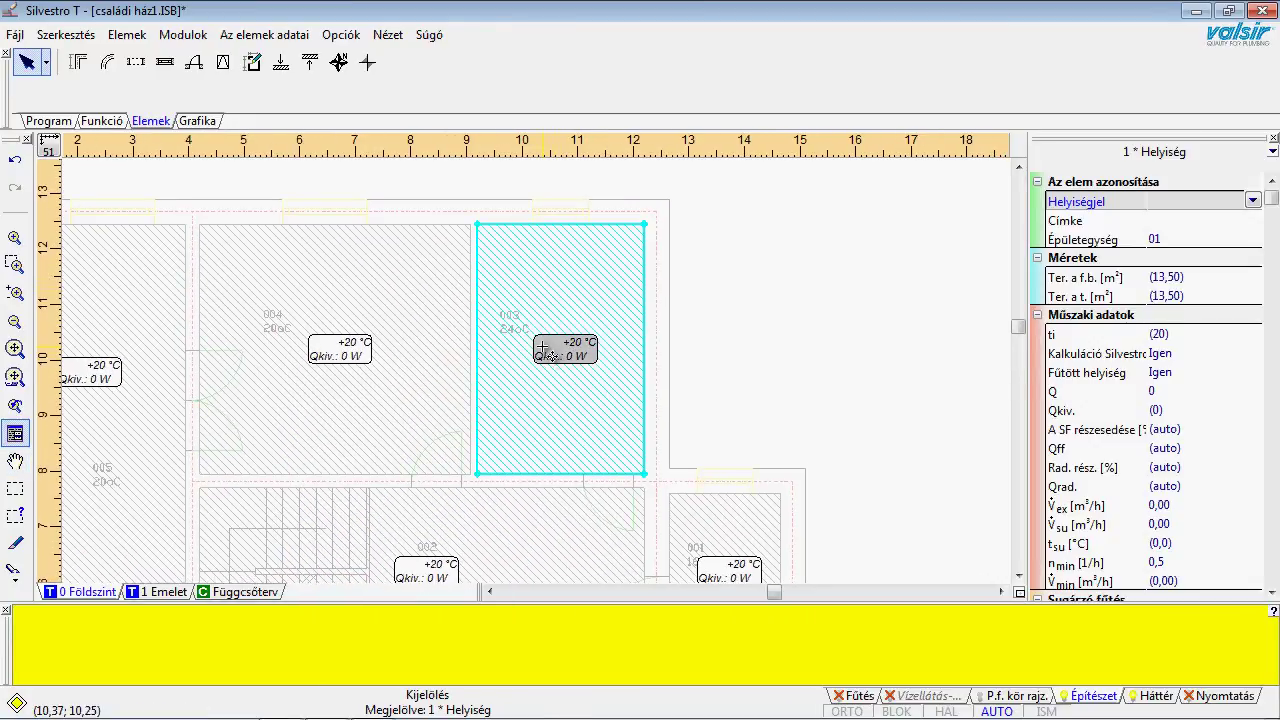
Give room 003 the mark 003, label Fürdőszoba and a 24 °C set temperature.
click(1174, 198)
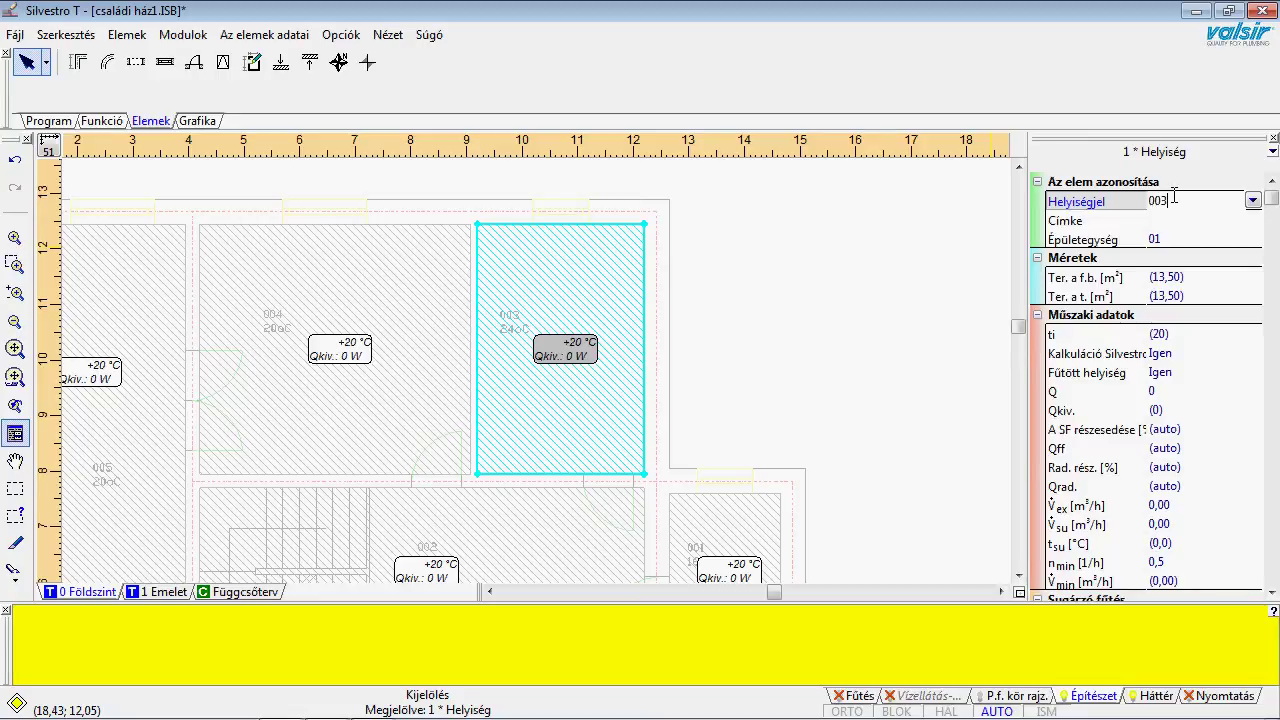
key(Return)
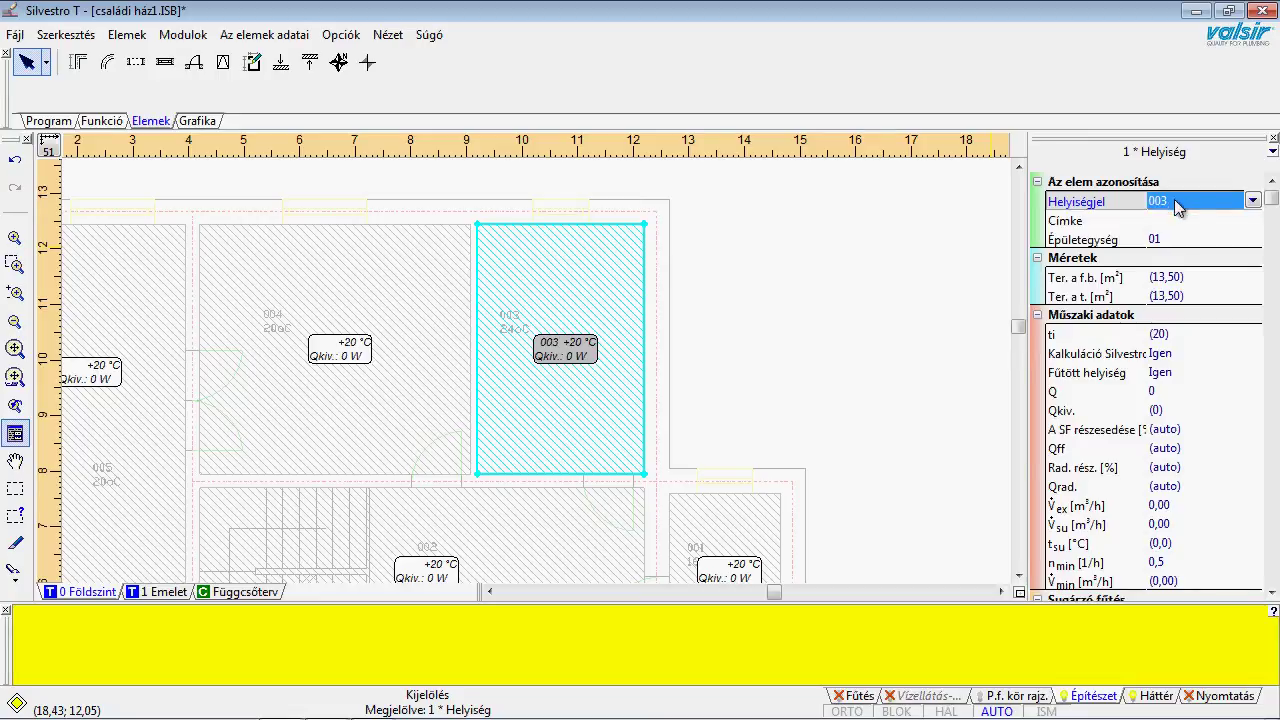
click(1188, 221)
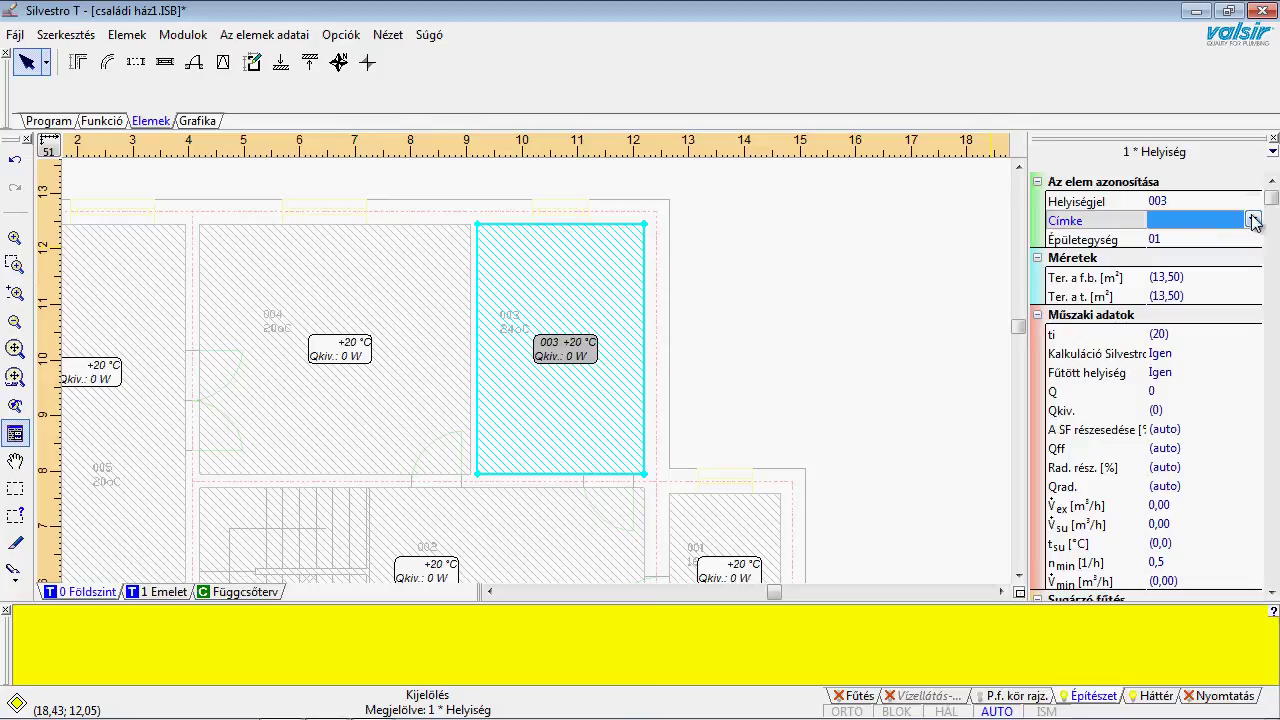
click(1253, 220)
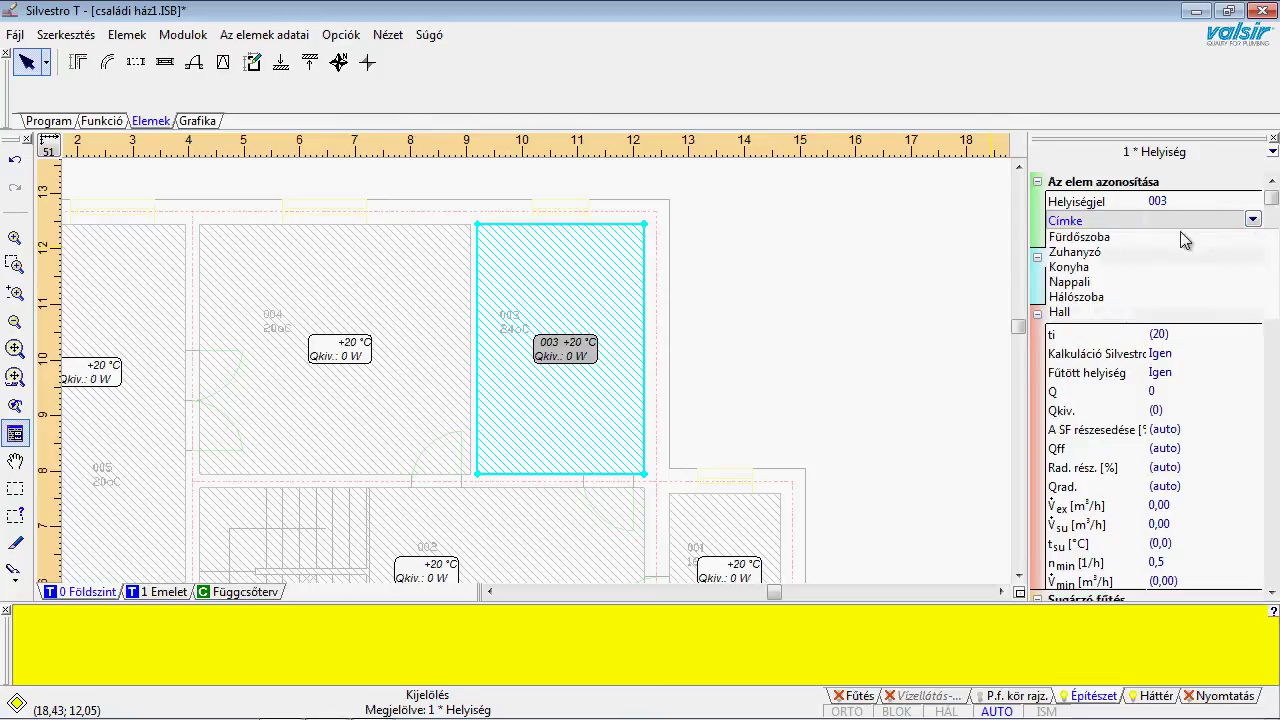
click(1105, 236)
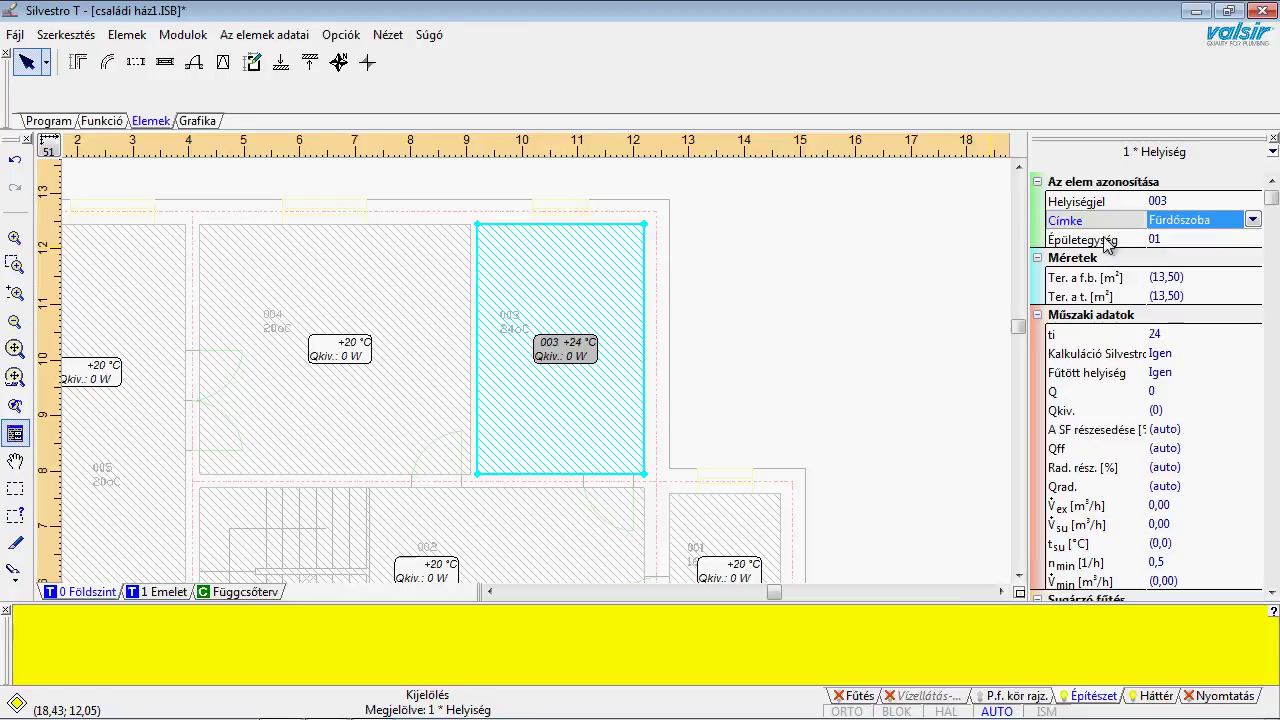
click(1185, 334)
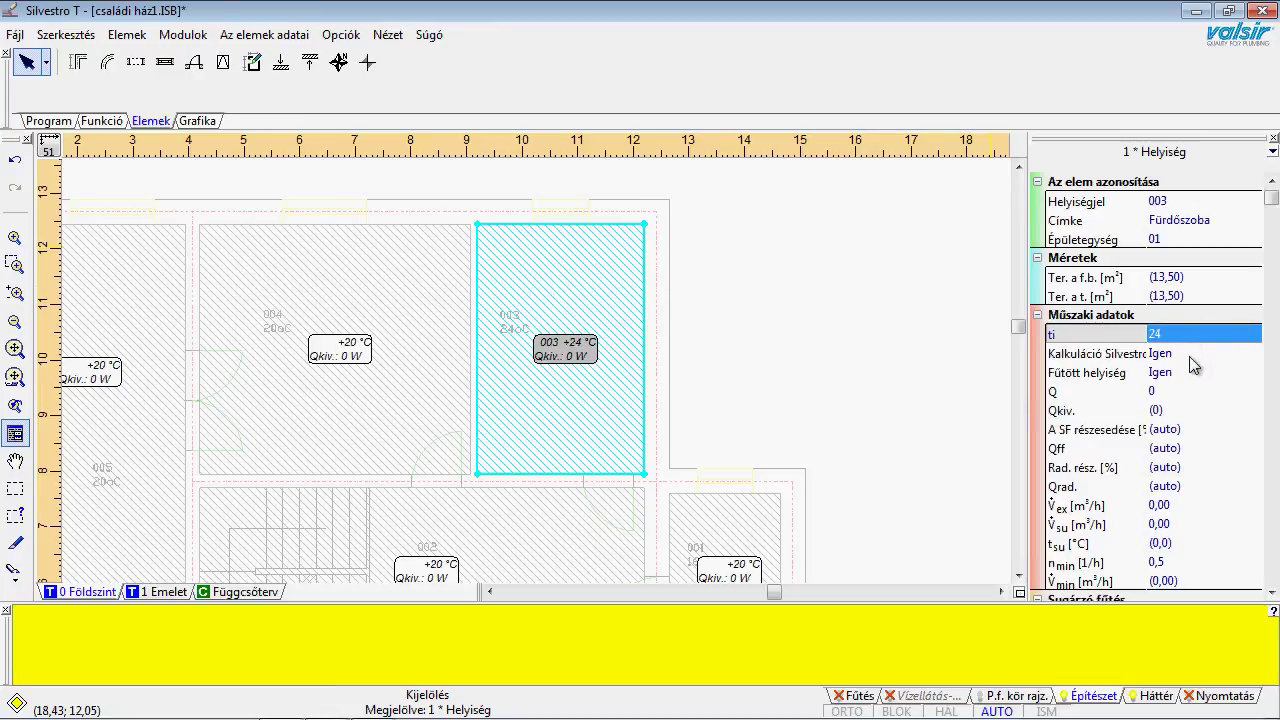
Enter a 900 W Qkiv. heat load for the bathroom, then review the SF, Qff and radiant share rows.
click(1183, 410)
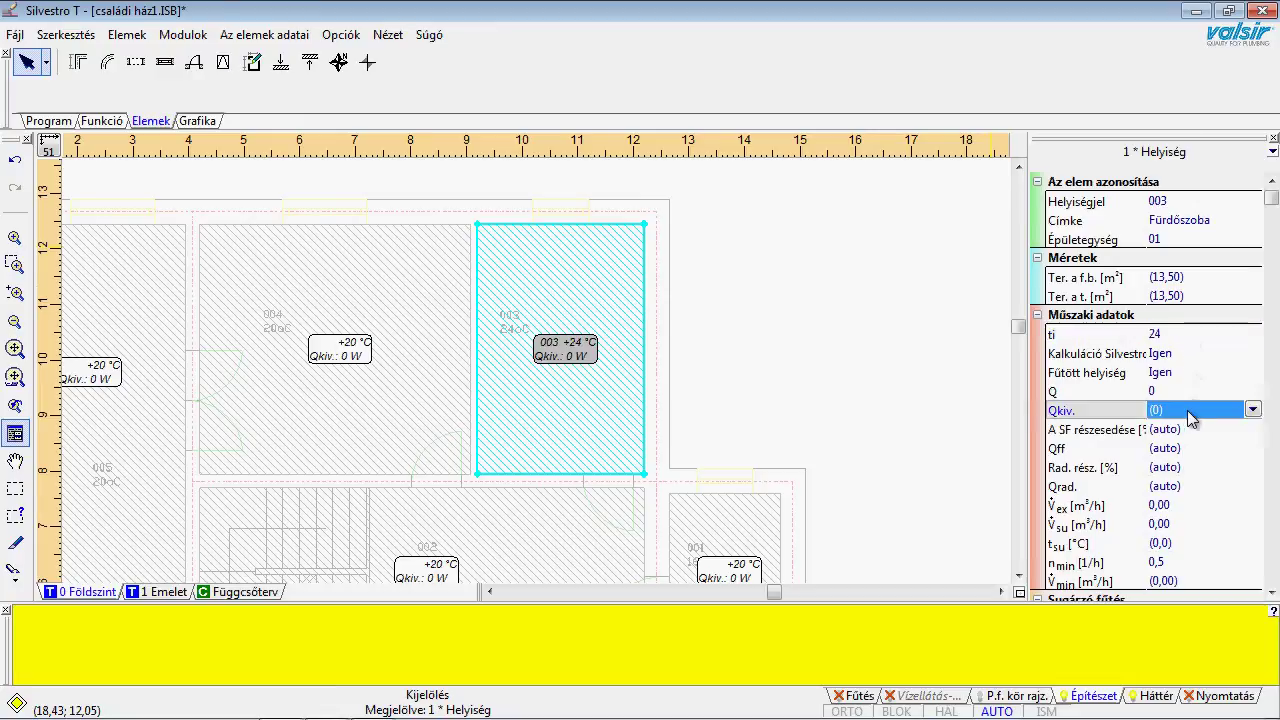
click(1189, 411)
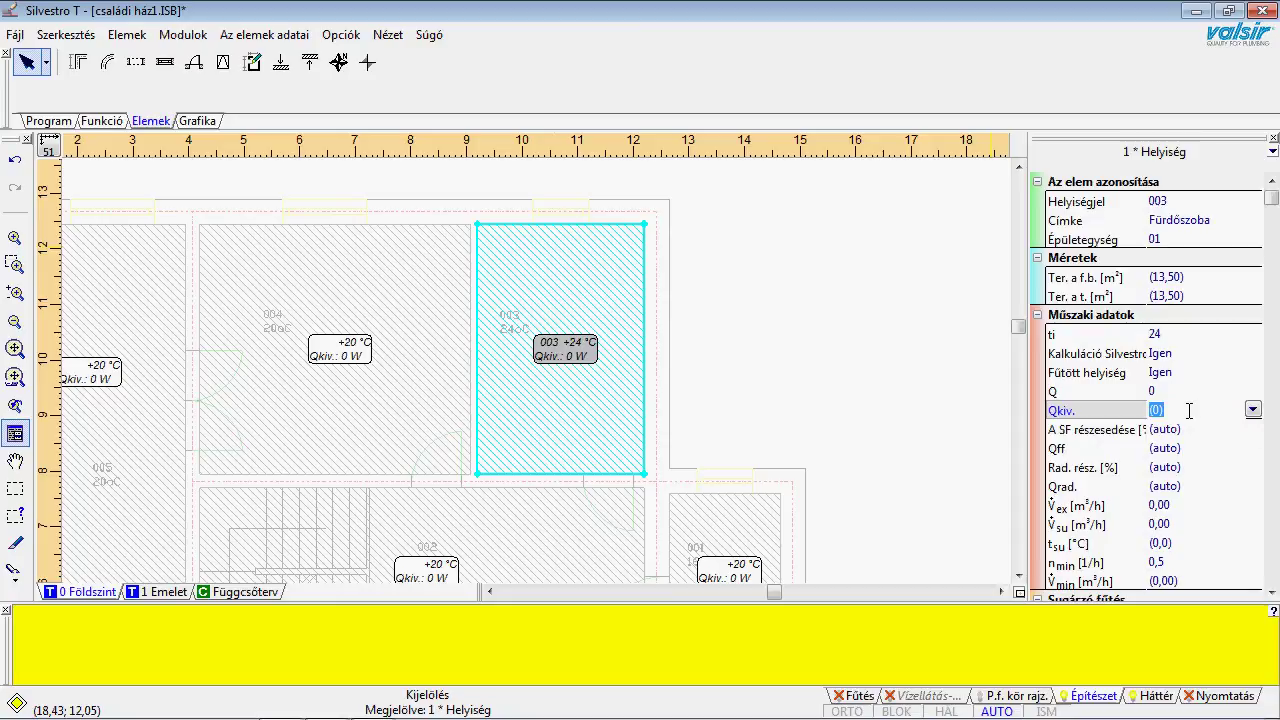
text(900)
key(Return)
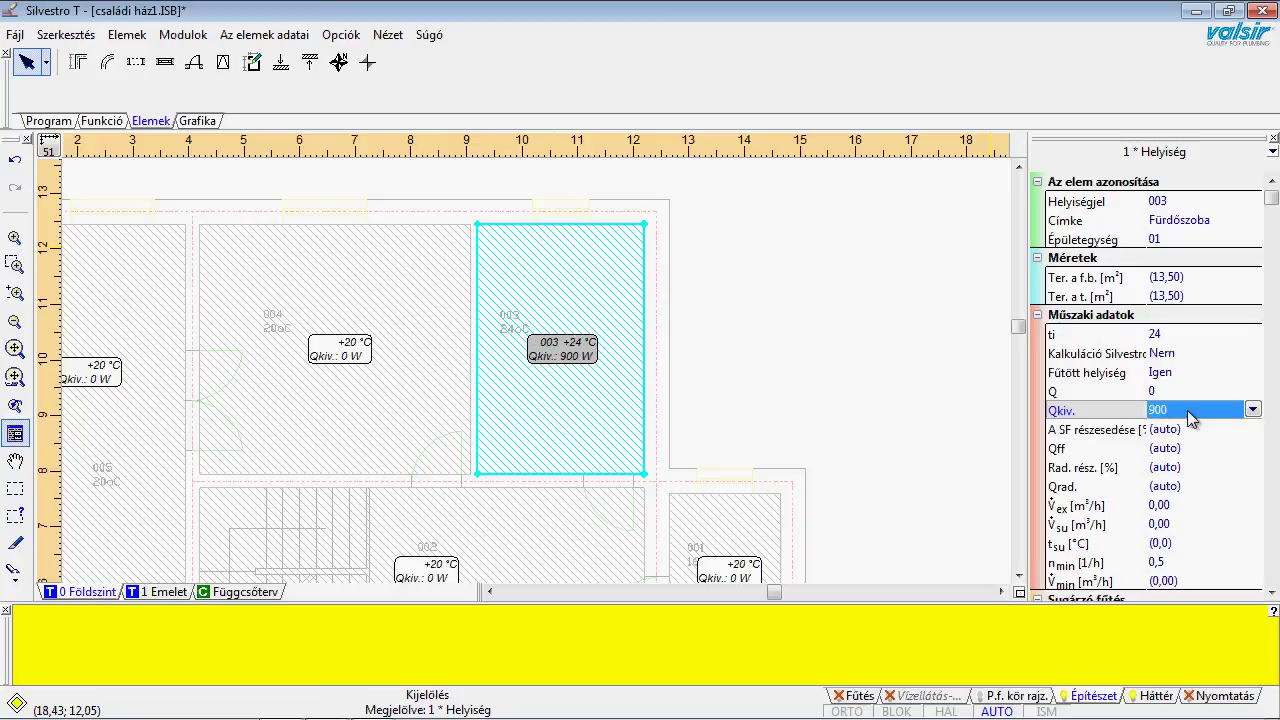
click(1194, 429)
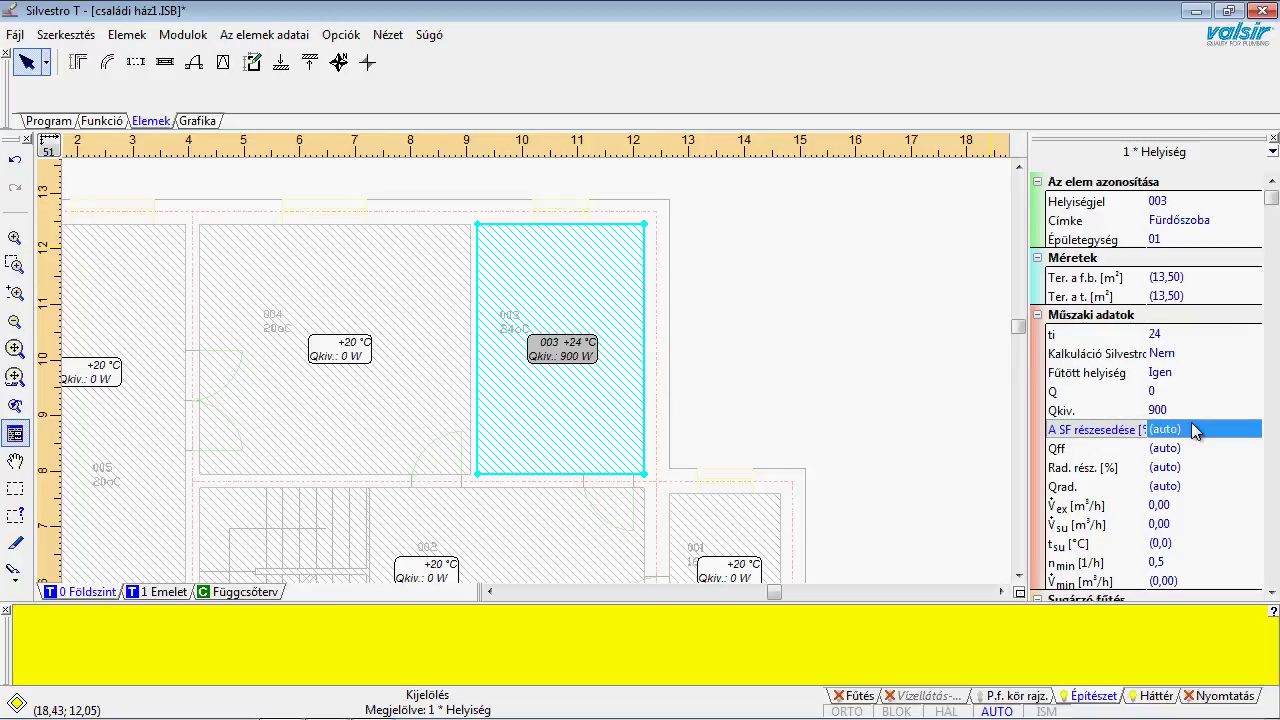
click(1199, 448)
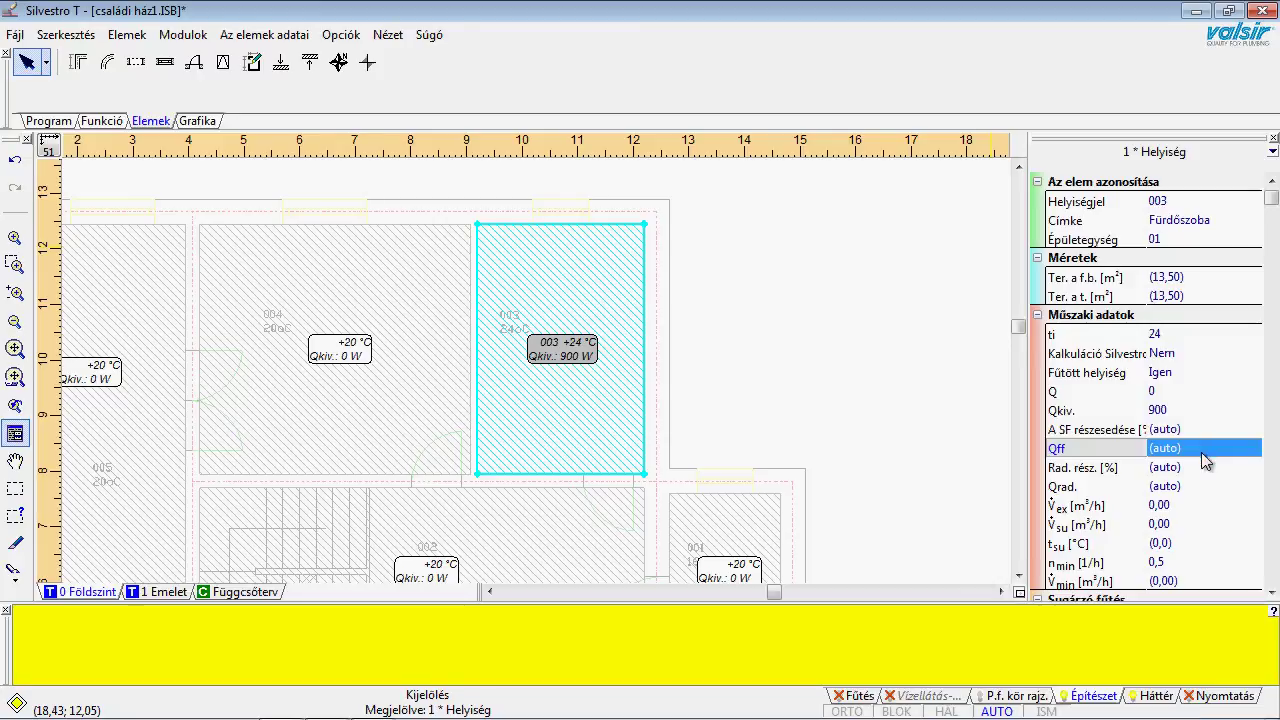
click(1201, 470)
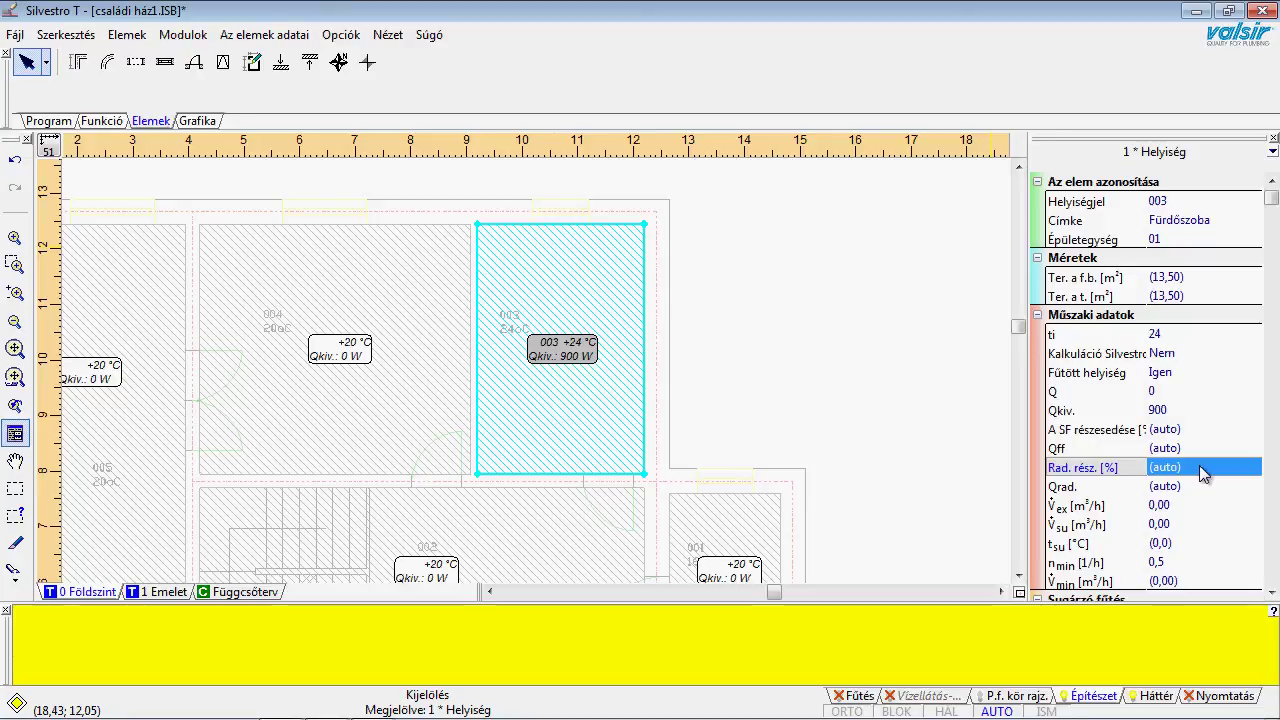
Number the small right-hand room 001 with a 340 W Qkiv. load.
scroll(717, 400, down, 3)
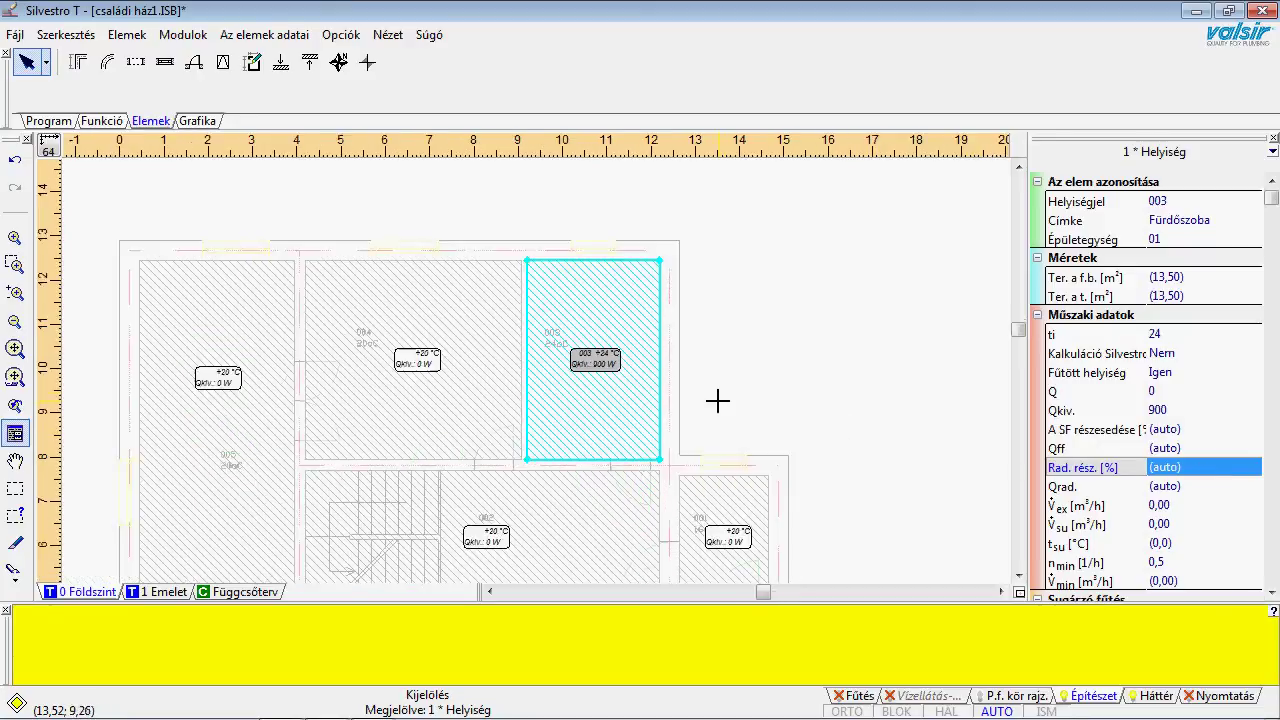
middle_drag(717, 400, 645, 288)
scroll(645, 280, down, 1)
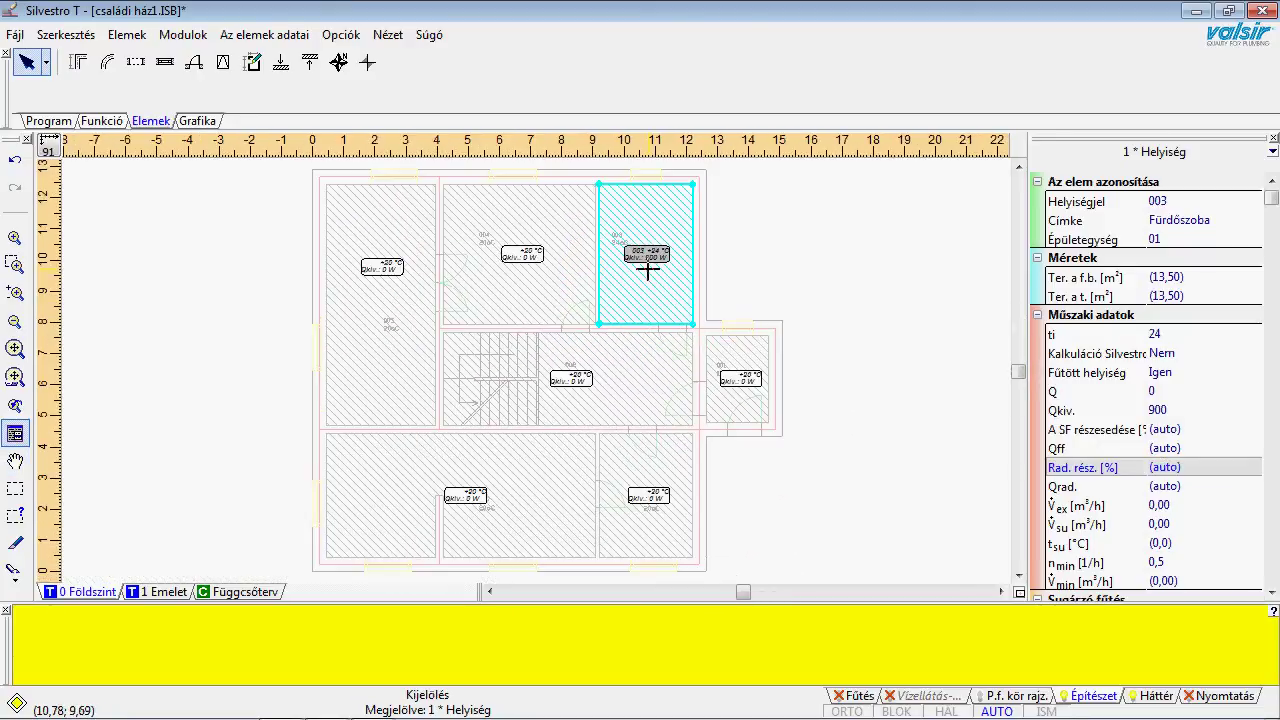
scroll(648, 270, up, 1)
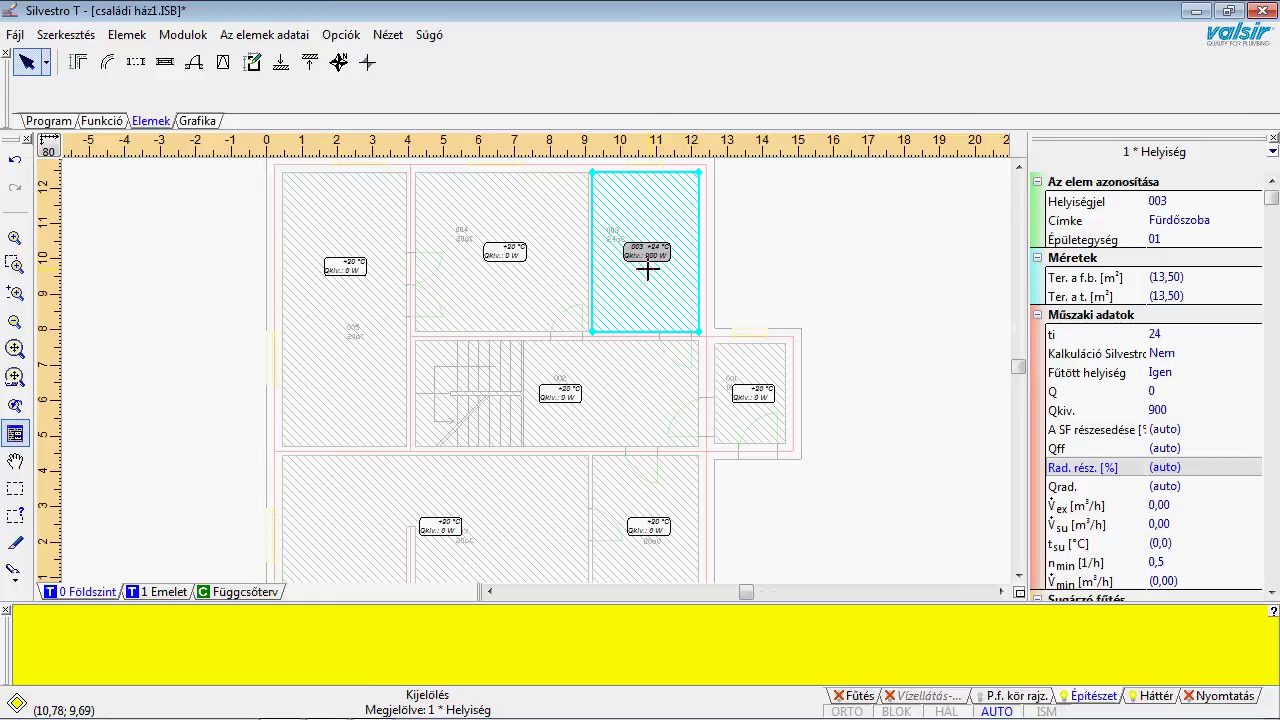
click(759, 400)
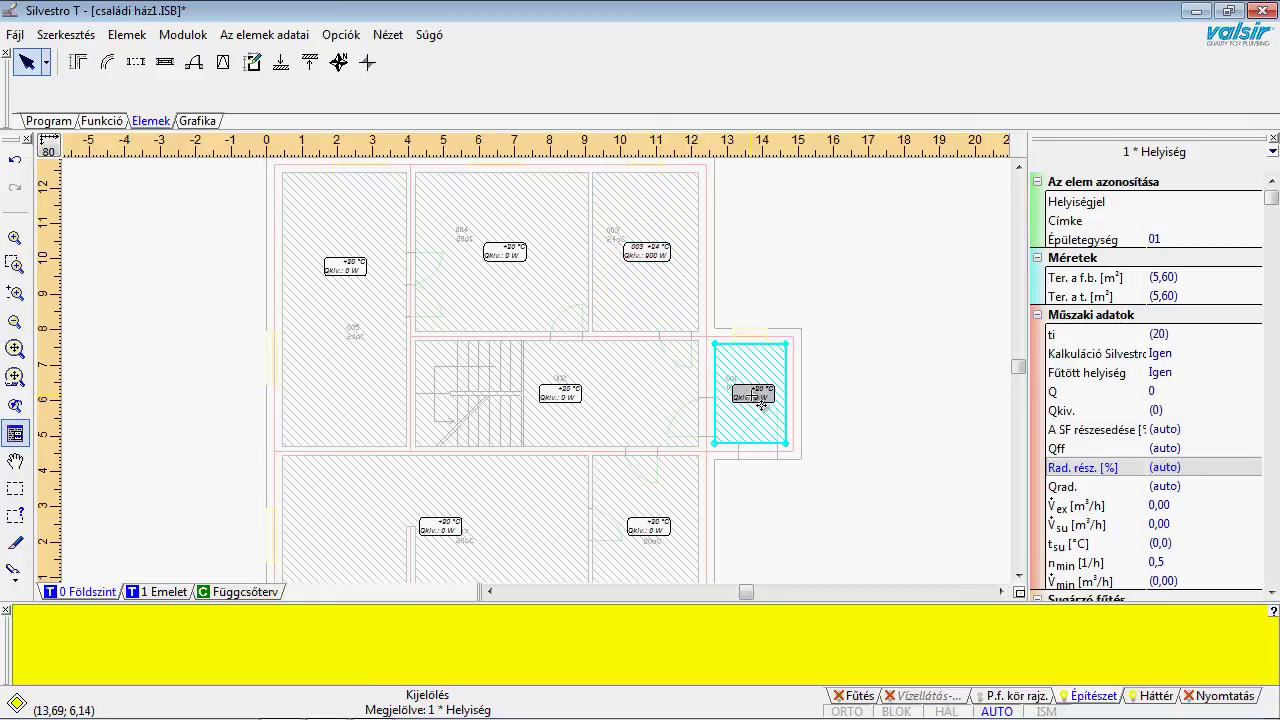
click(1169, 200)
text(001)
click(1193, 412)
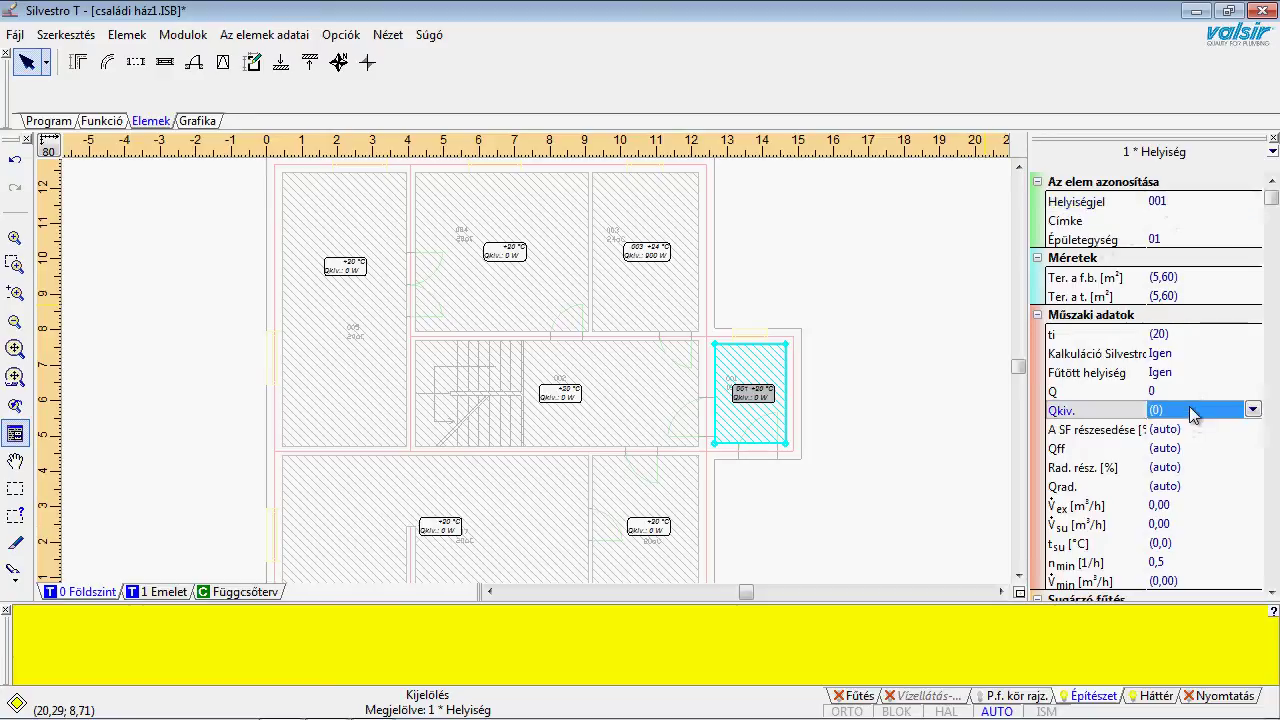
text(34)
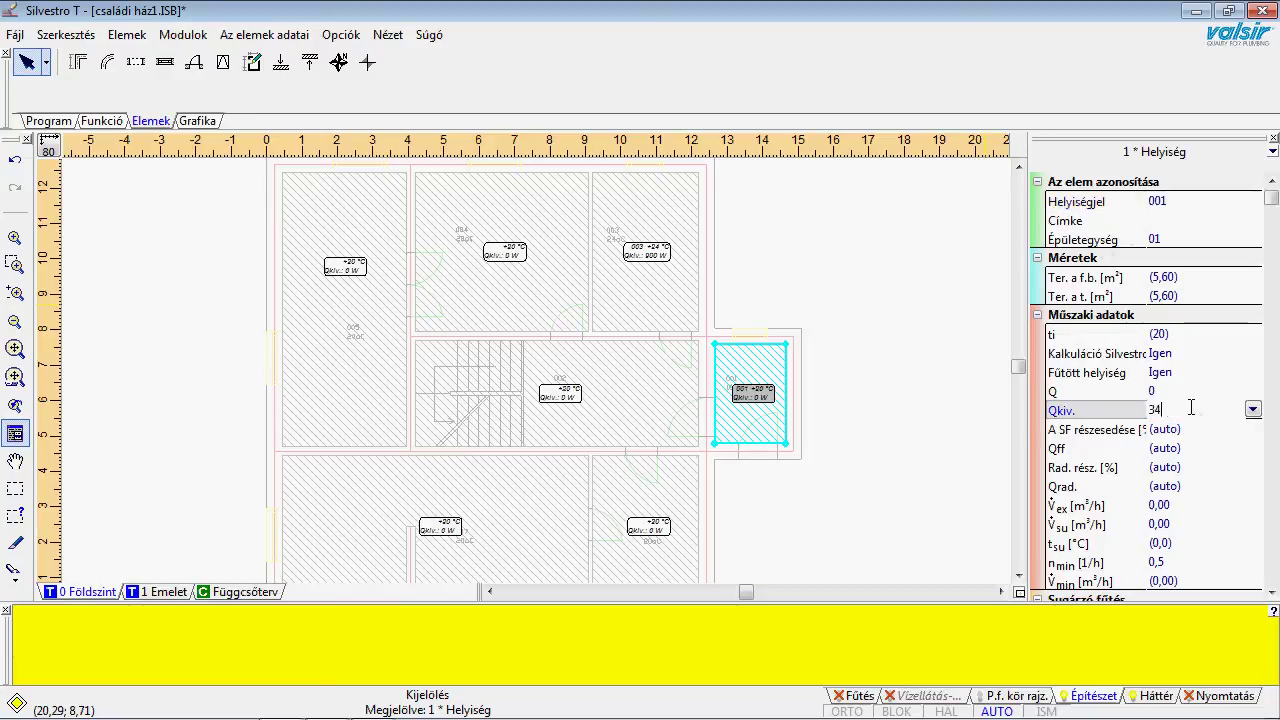
text(0)
key(Return)
Number the stair hall 002 with a 1440 W Qkiv. load.
click(571, 391)
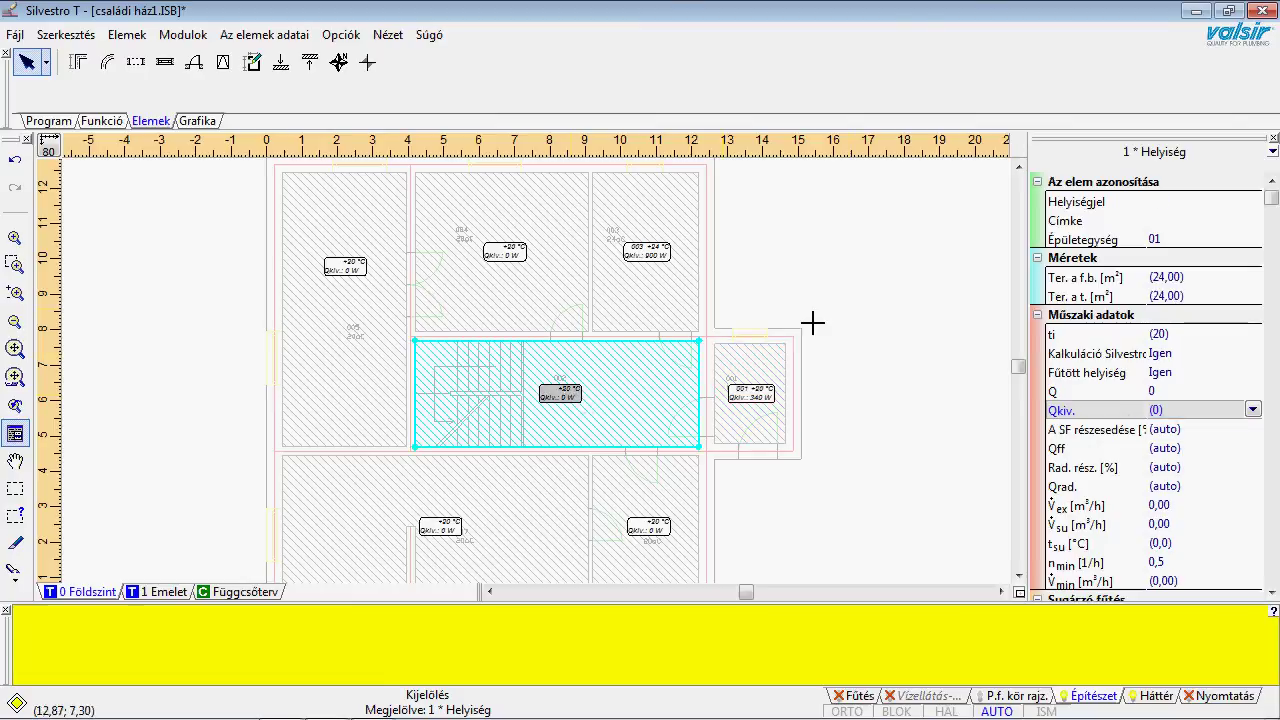
click(1163, 202)
text(002)
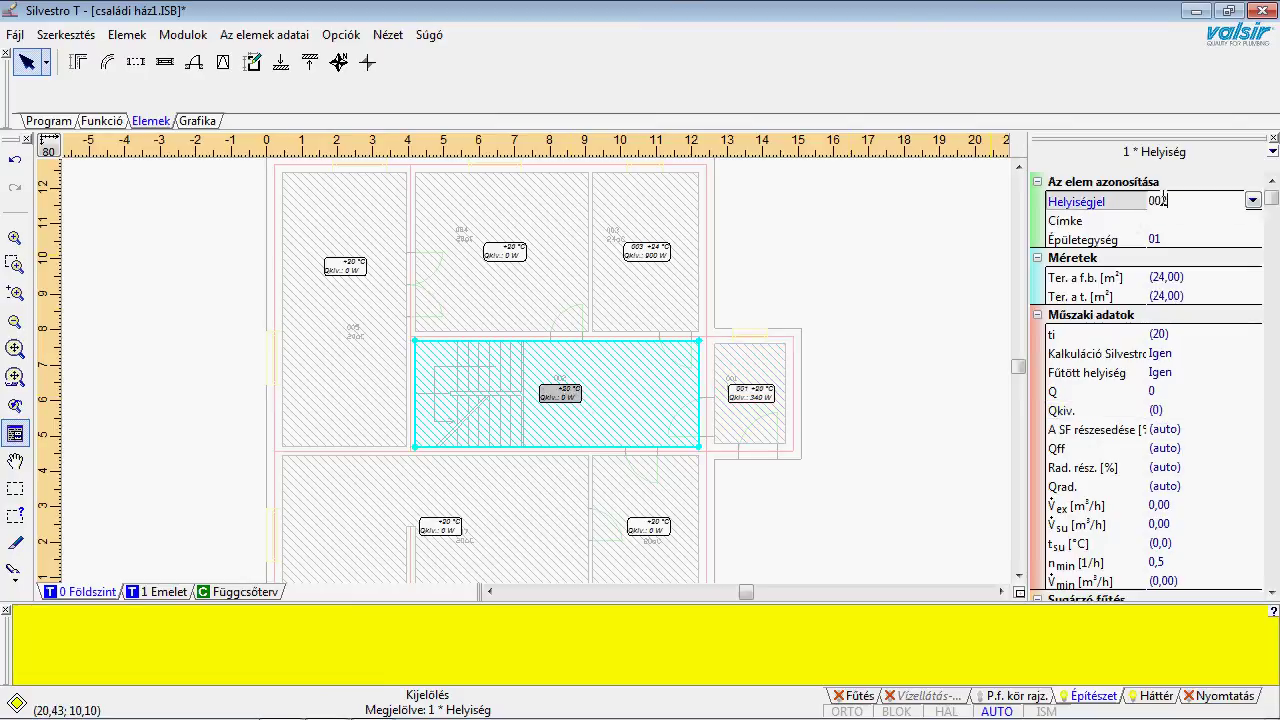
click(1197, 412)
text(1440)
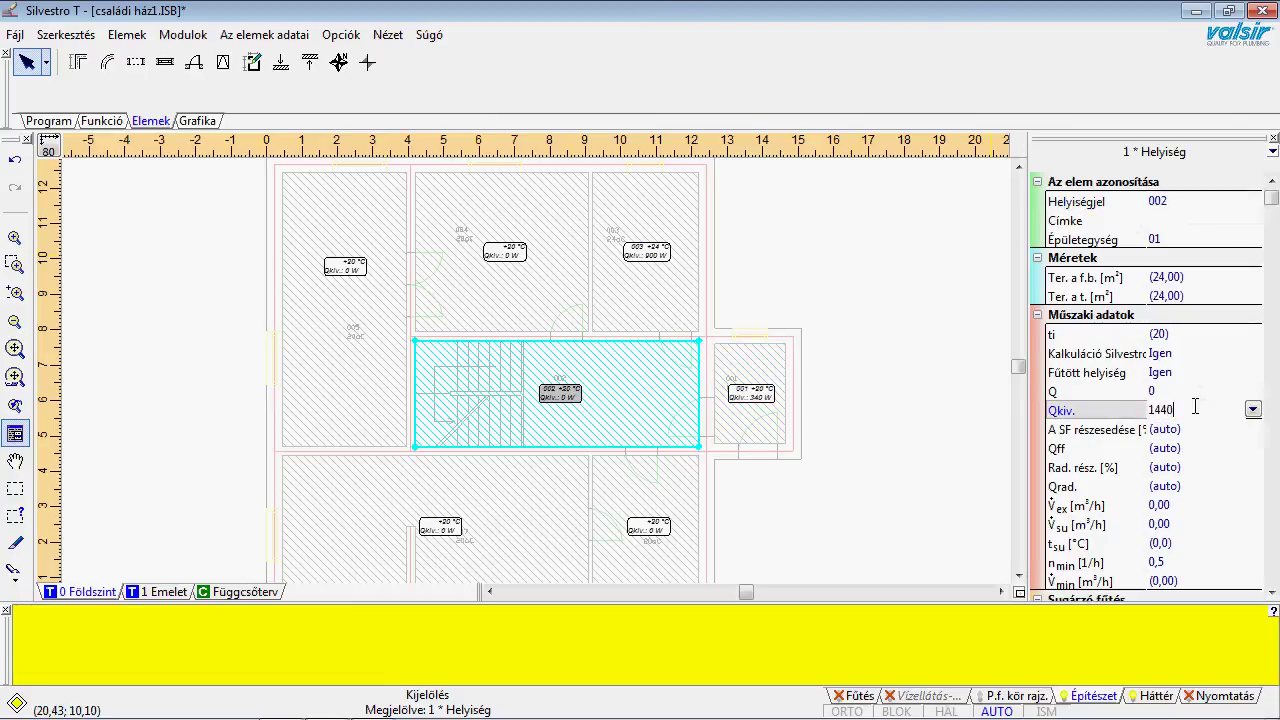
key(Return)
Number the room above the stair hall 004 with a 1200 W Qkiv. load.
click(521, 262)
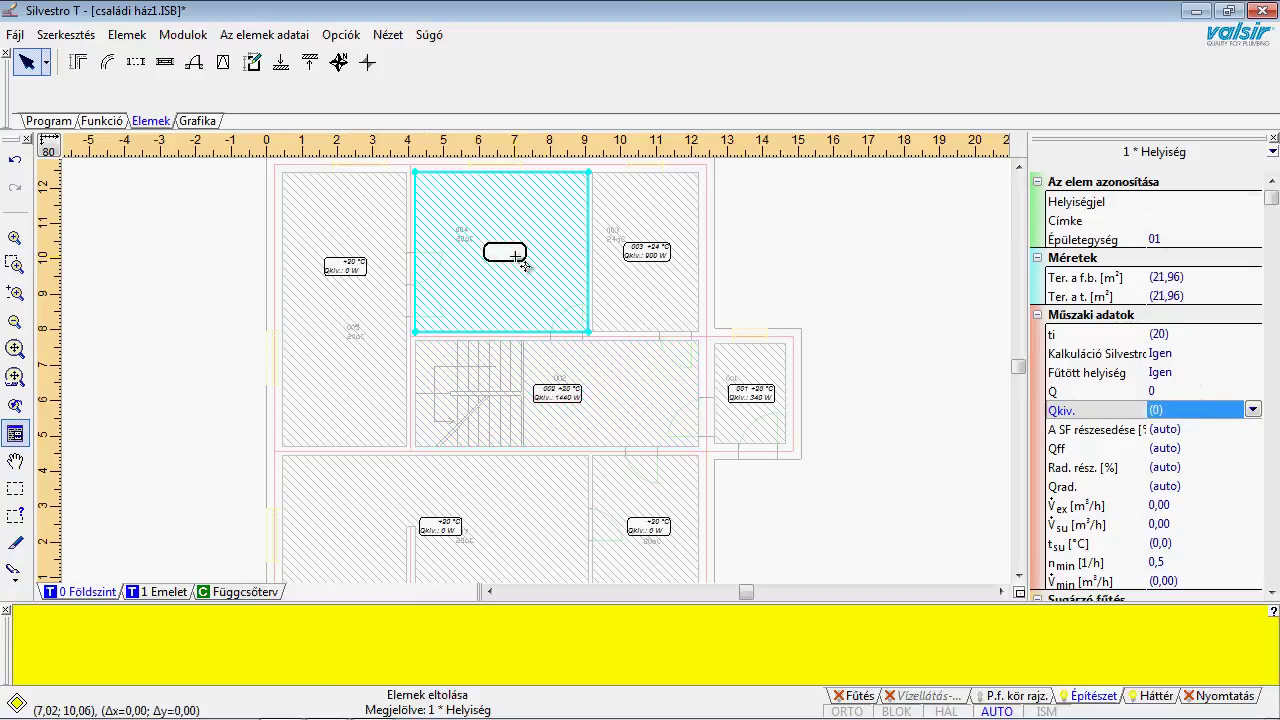
click(1171, 202)
text(0)
key(Return)
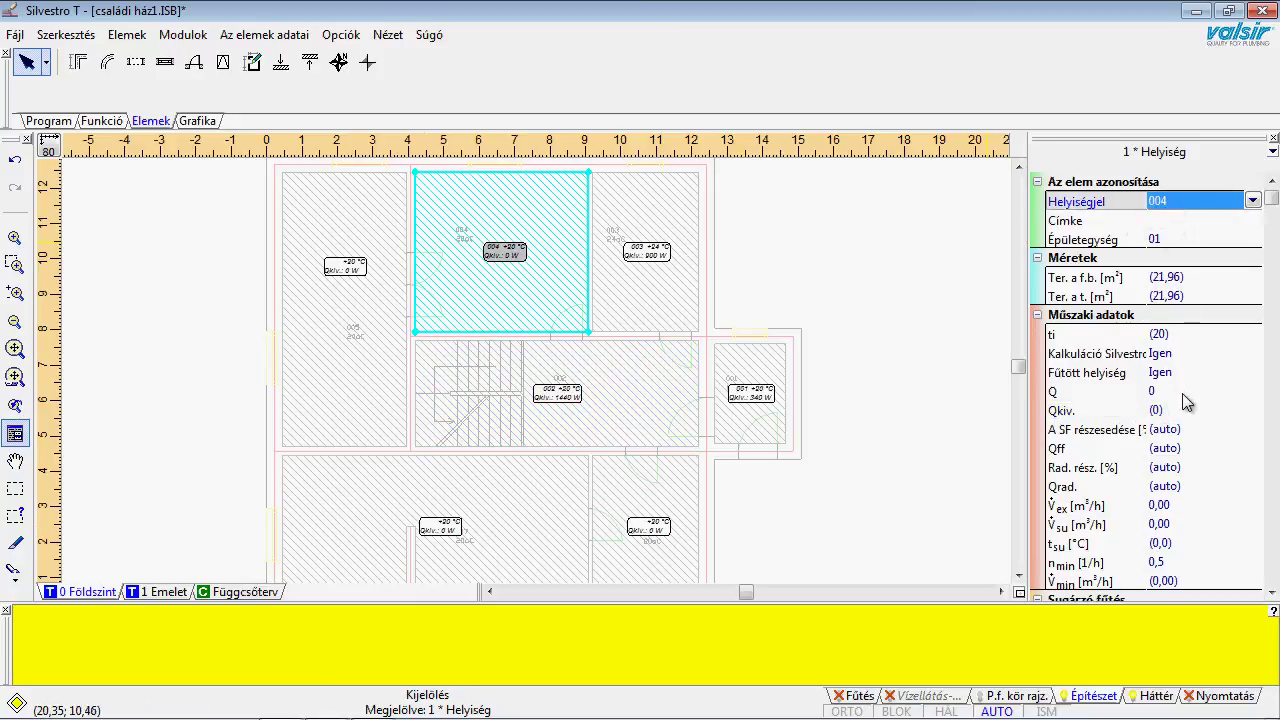
click(1185, 401)
text(1200)
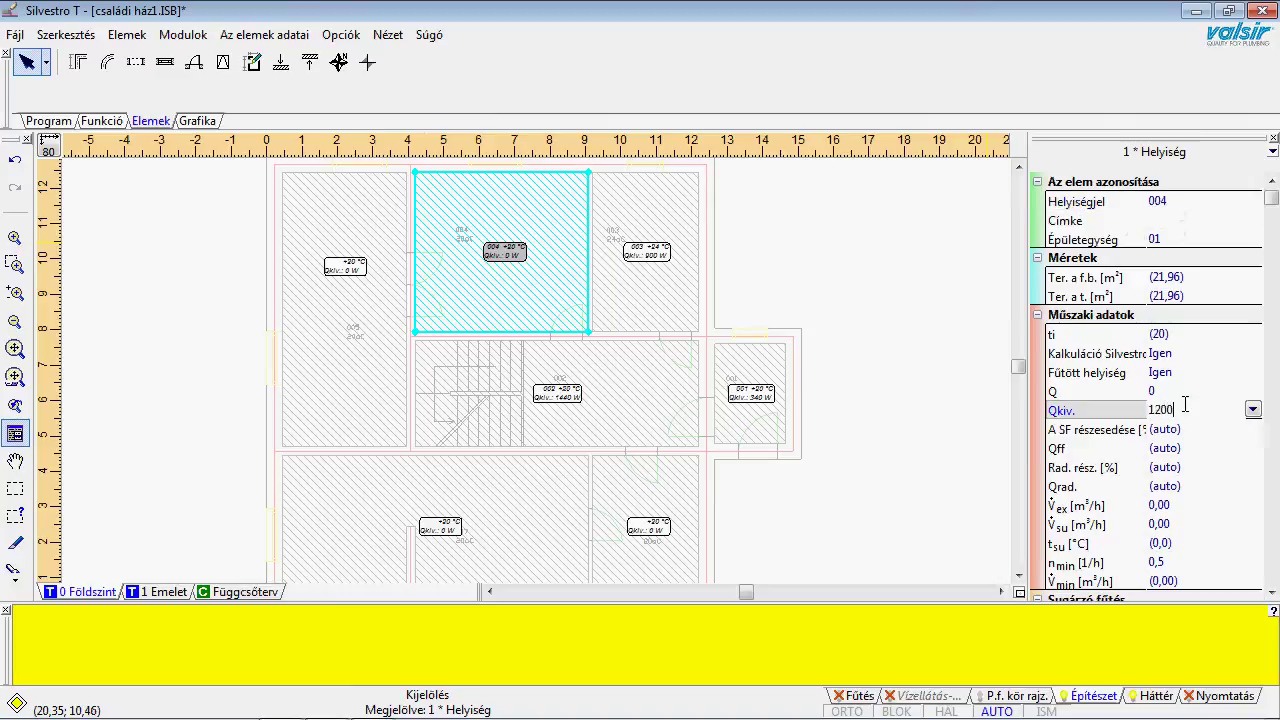
key(Return)
Number the large left room 005 with a 1650 W Qkiv. load.
click(350, 274)
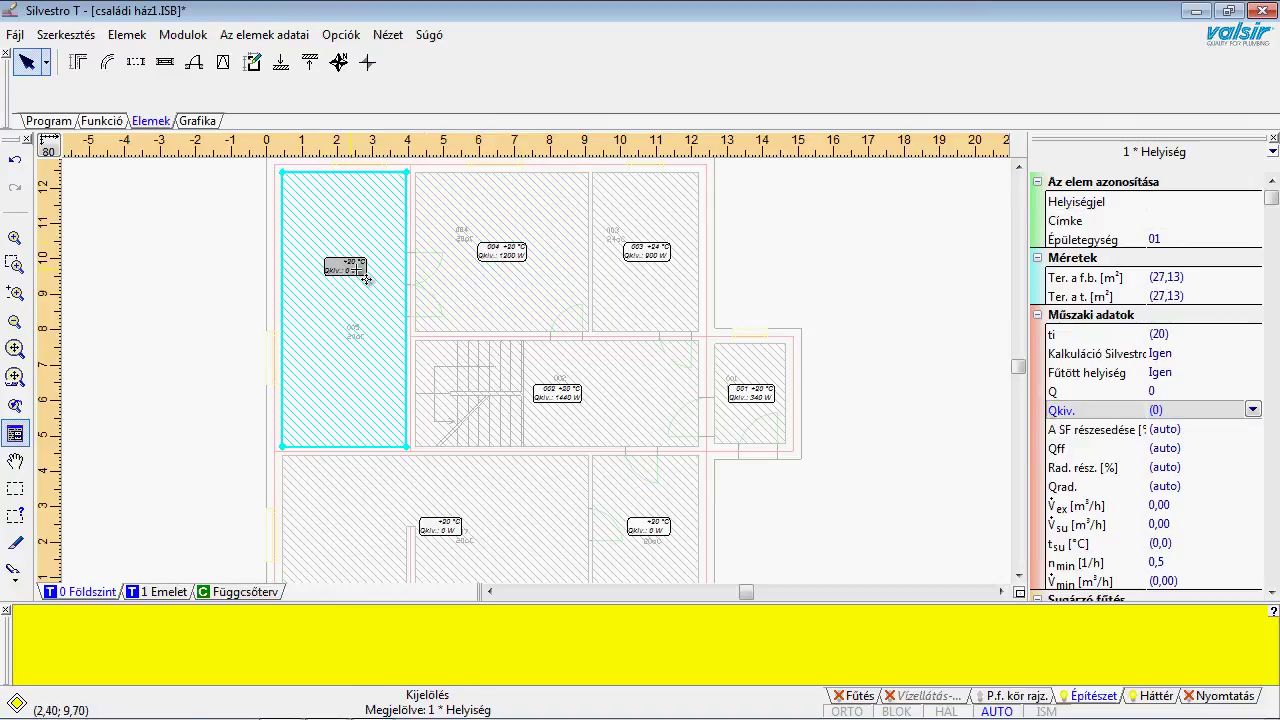
click(1185, 203)
text(005)
key(Return)
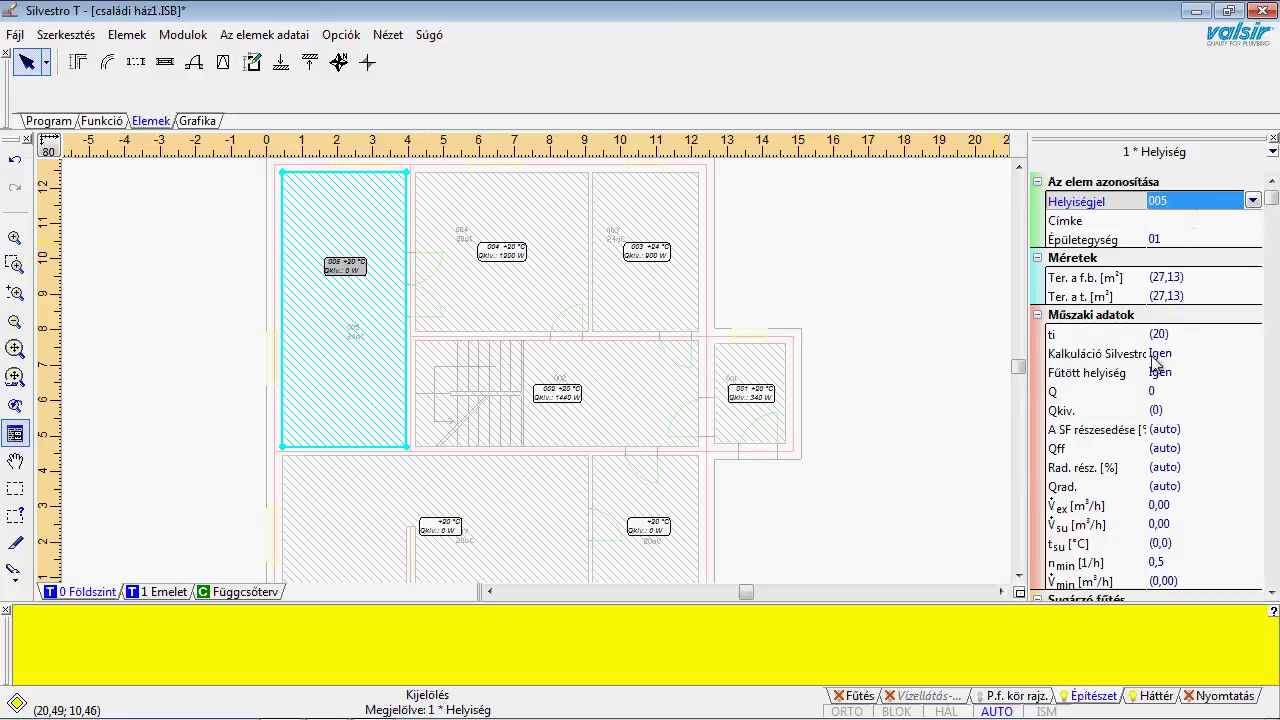
click(1175, 410)
text(1650)
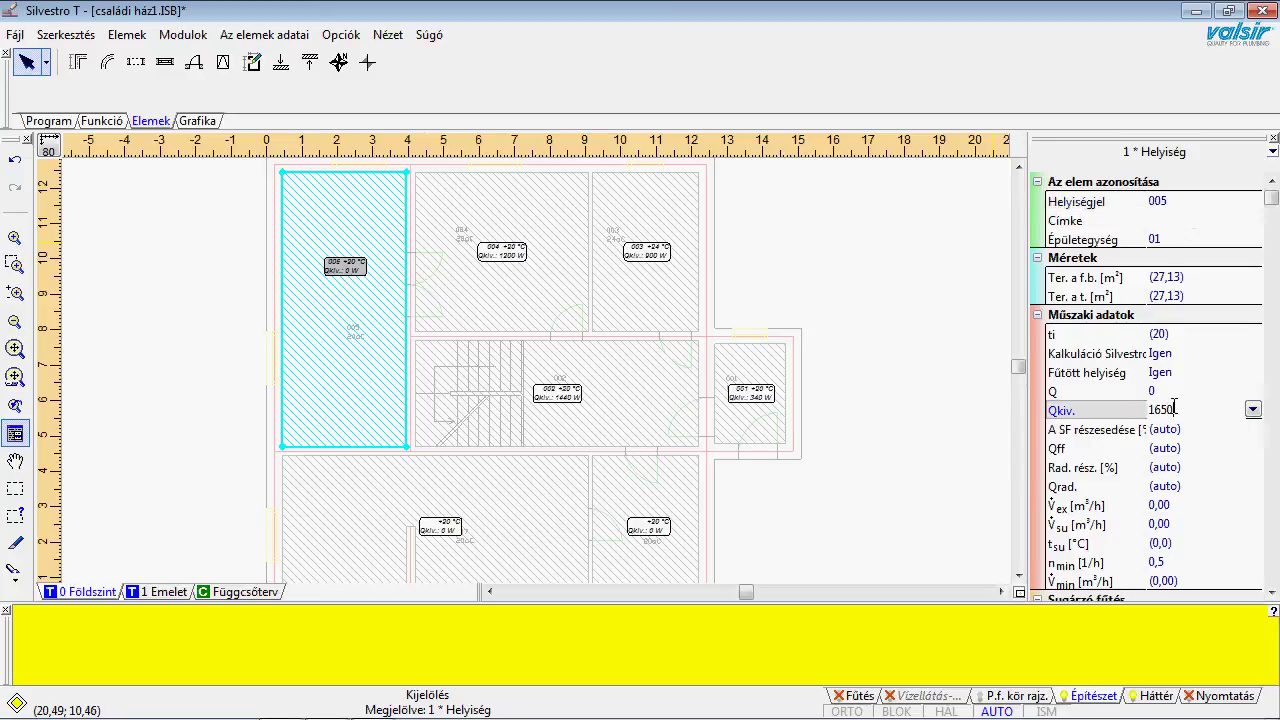
key(Return)
Number the lower-left room 007 with a 2050 W Qkiv. load.
click(462, 538)
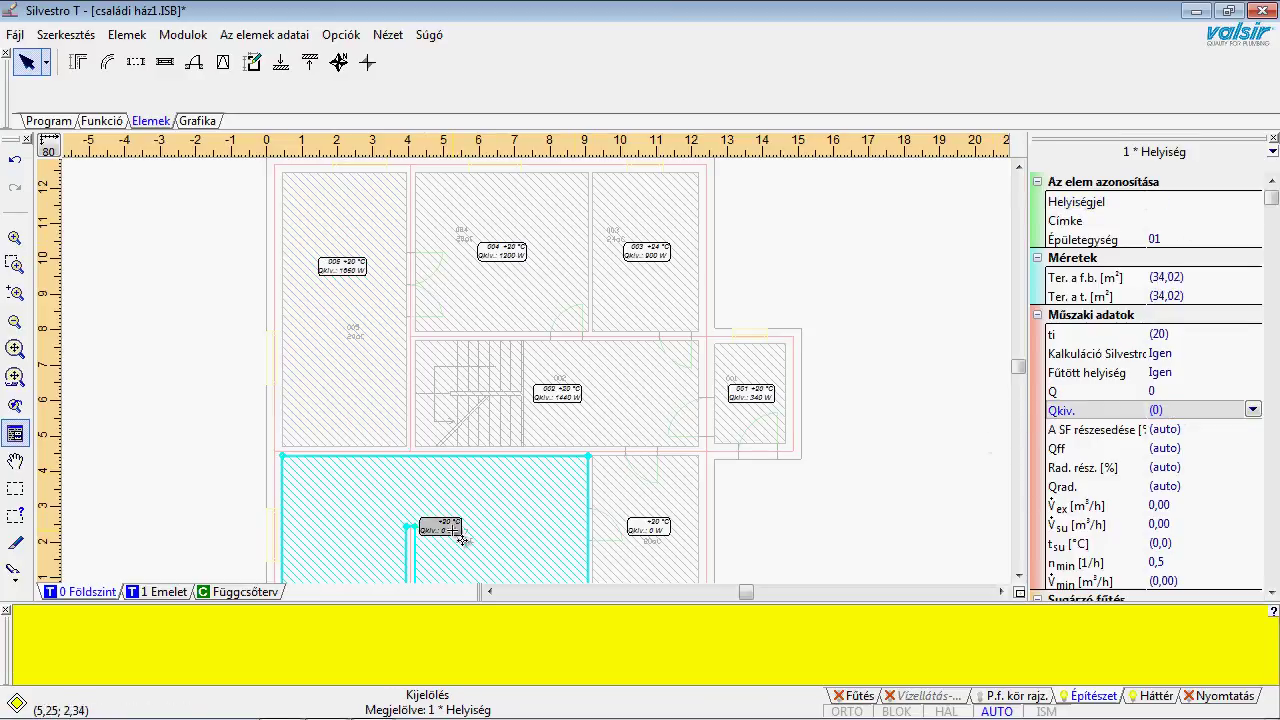
click(1175, 201)
text(007)
key(Return)
click(1185, 416)
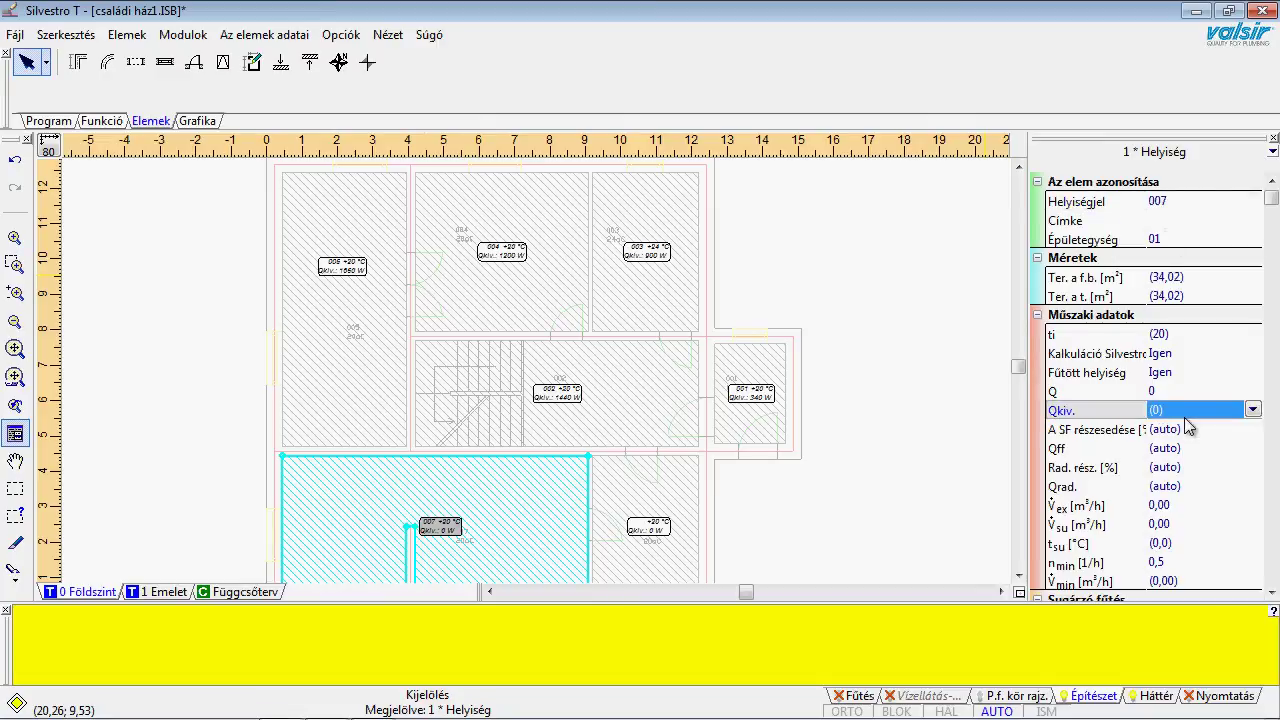
text(2050)
key(Return)
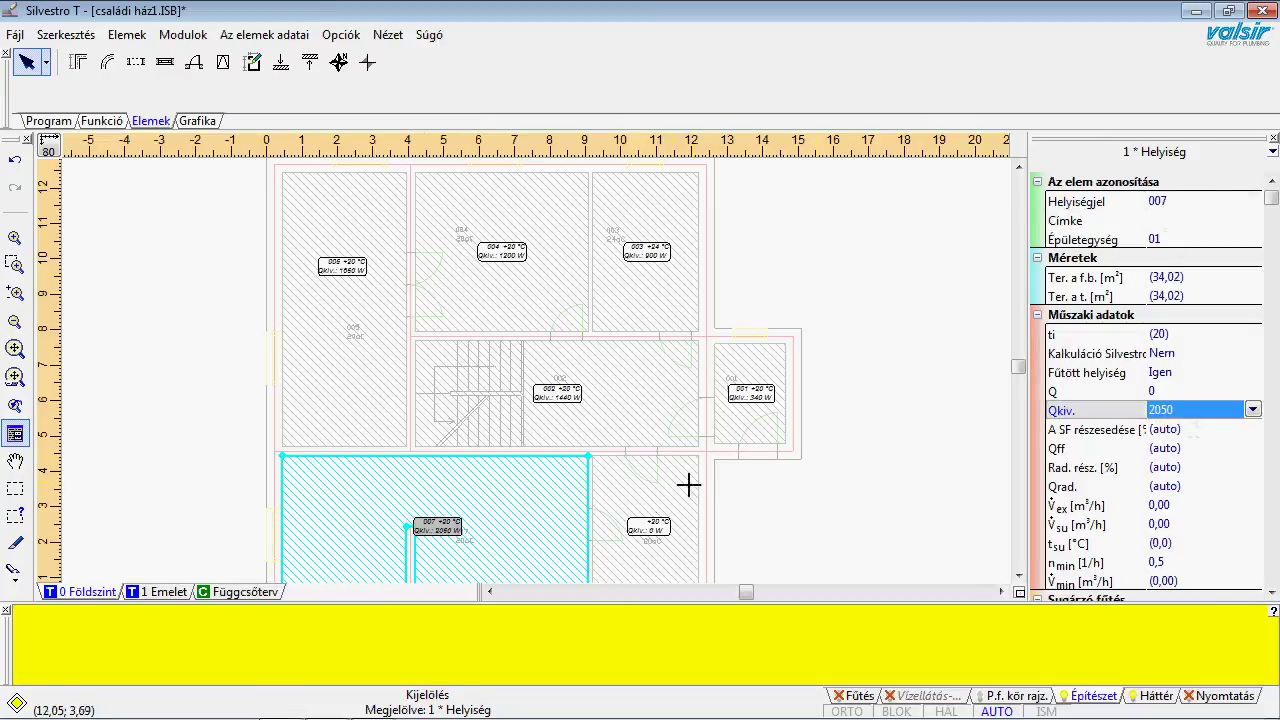
Number the small lower-right room 006.
click(688, 485)
click(1165, 203)
text(0)
key(Return)
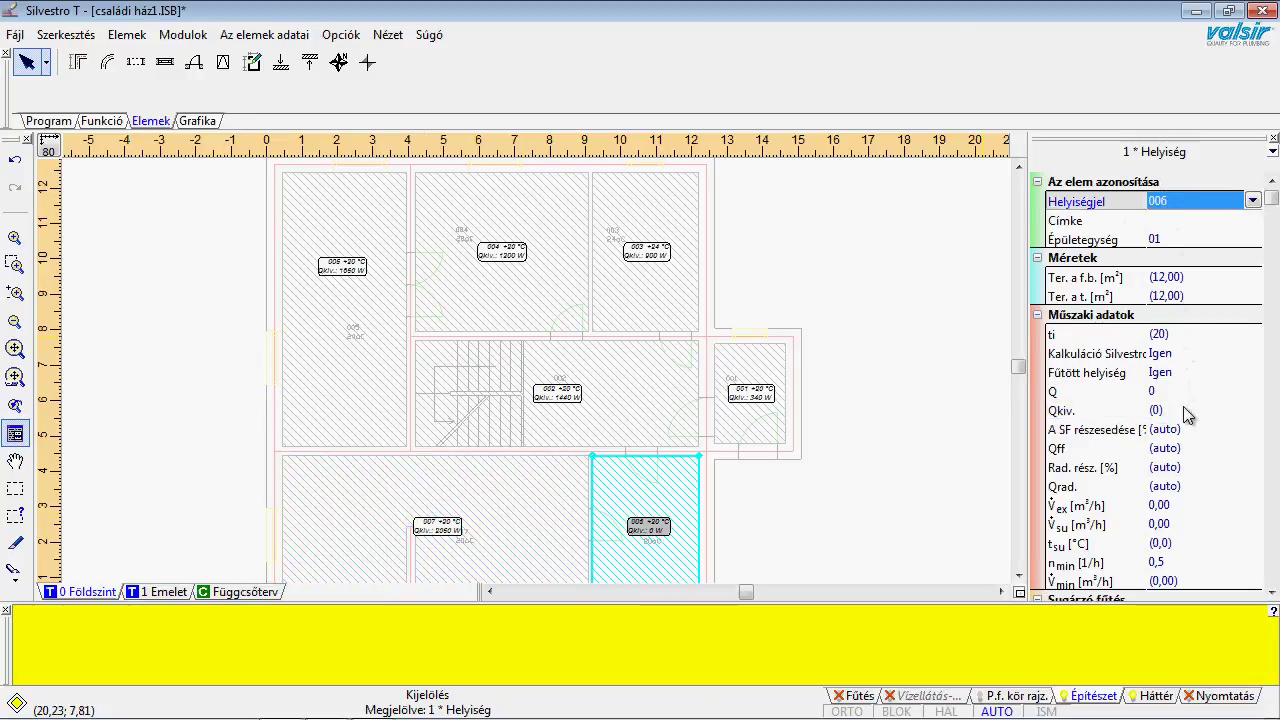